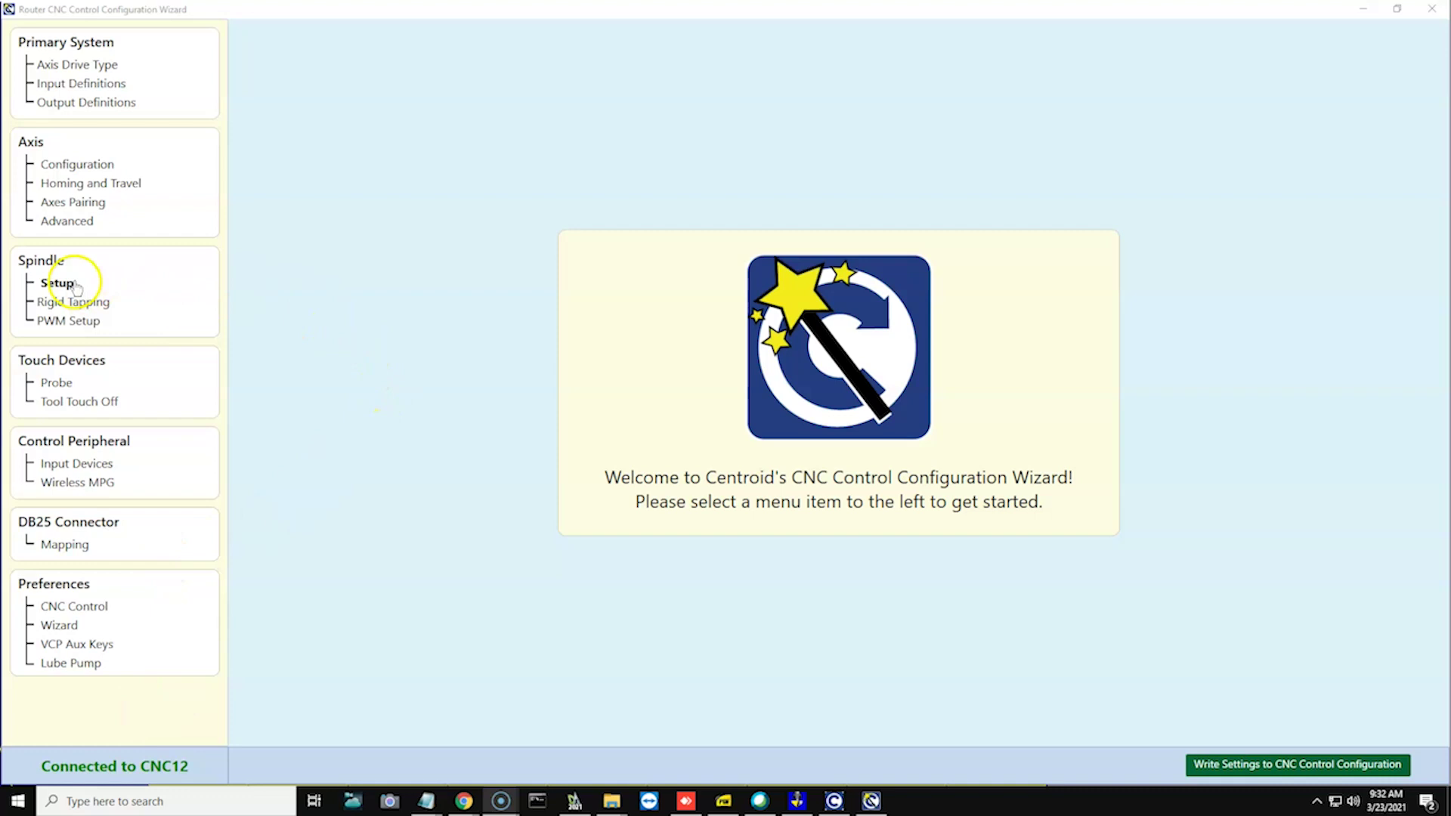
- Check the Jtech laser PWM preset, then review the output assignments: PWM 2, LaserEnable 4, LaserReset 7
{"action": "left_click", "coordinate": [58, 325]}
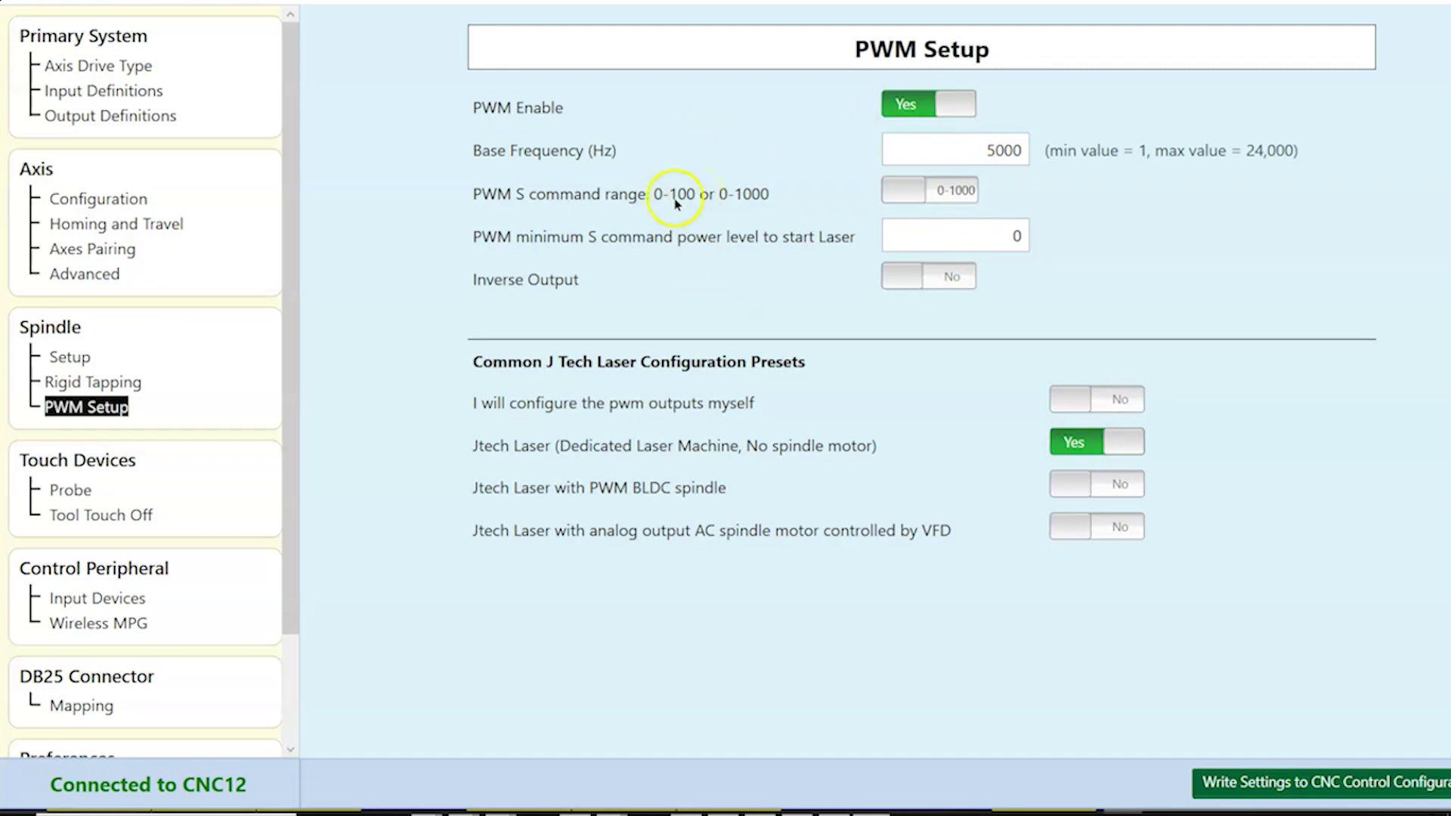
{"action": "left_click", "coordinate": [163, 115]}
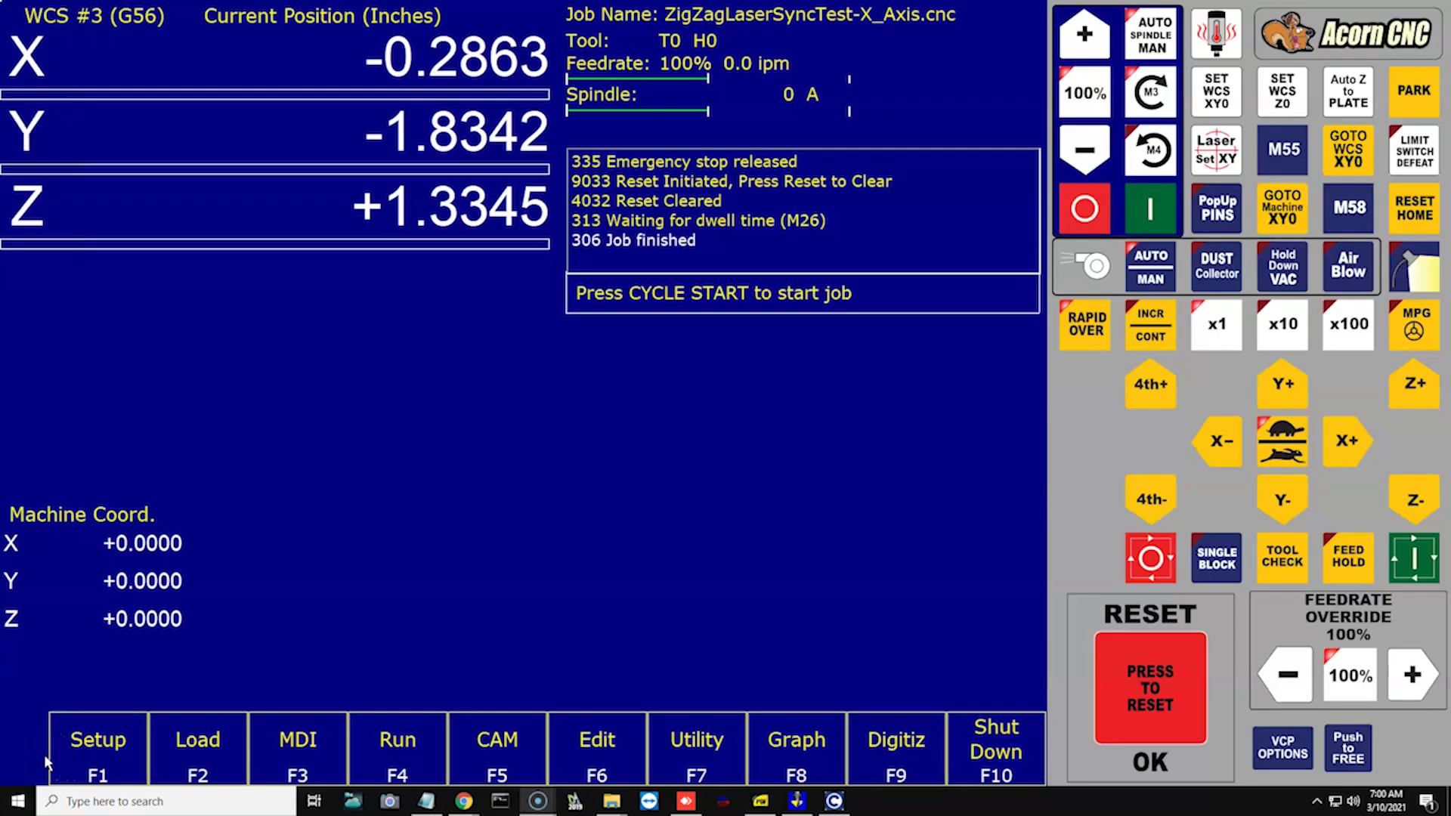
{"action": "left_click", "coordinate": [188, 748]}
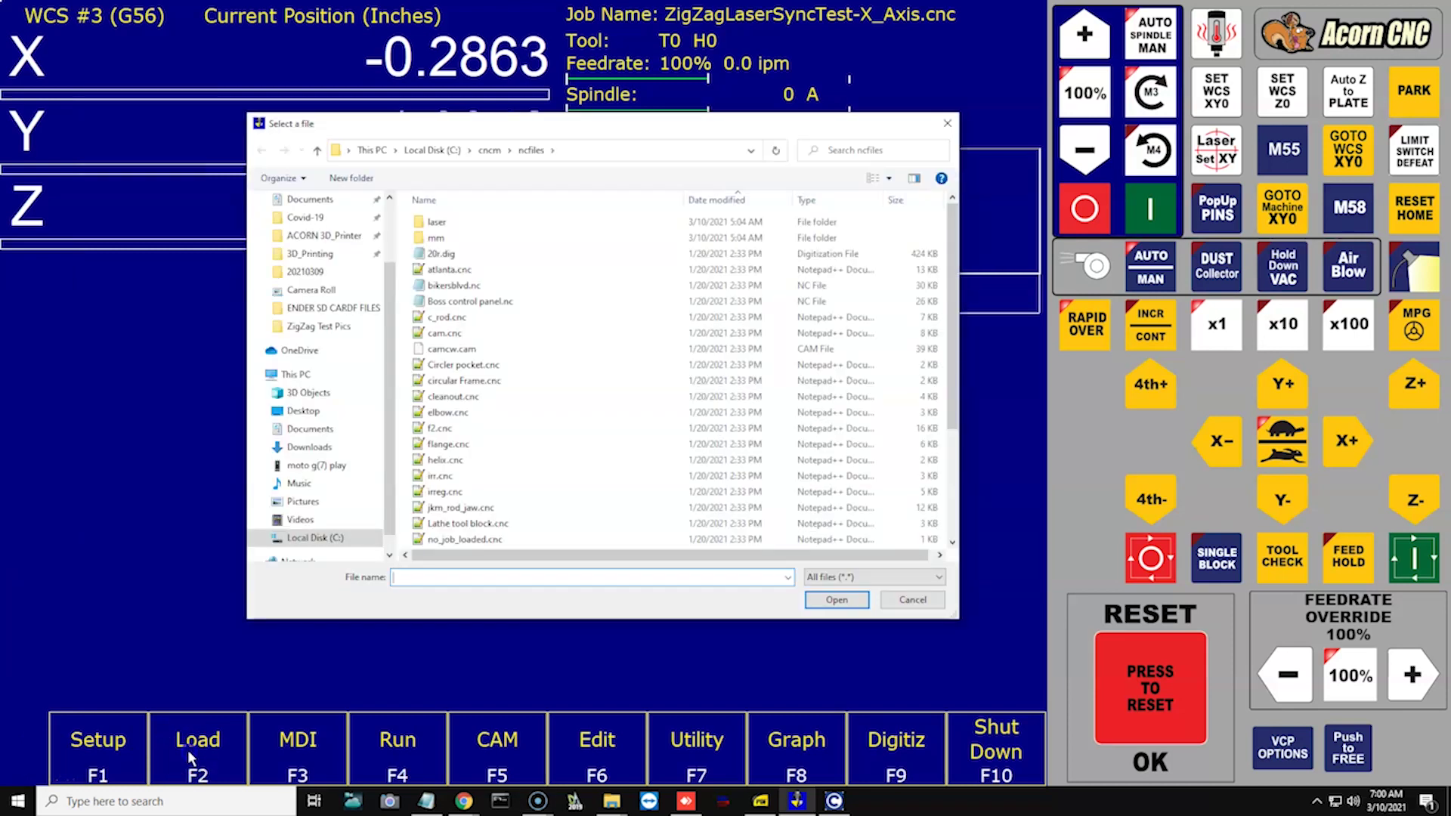
{"action": "double_click", "coordinate": [452, 224]}
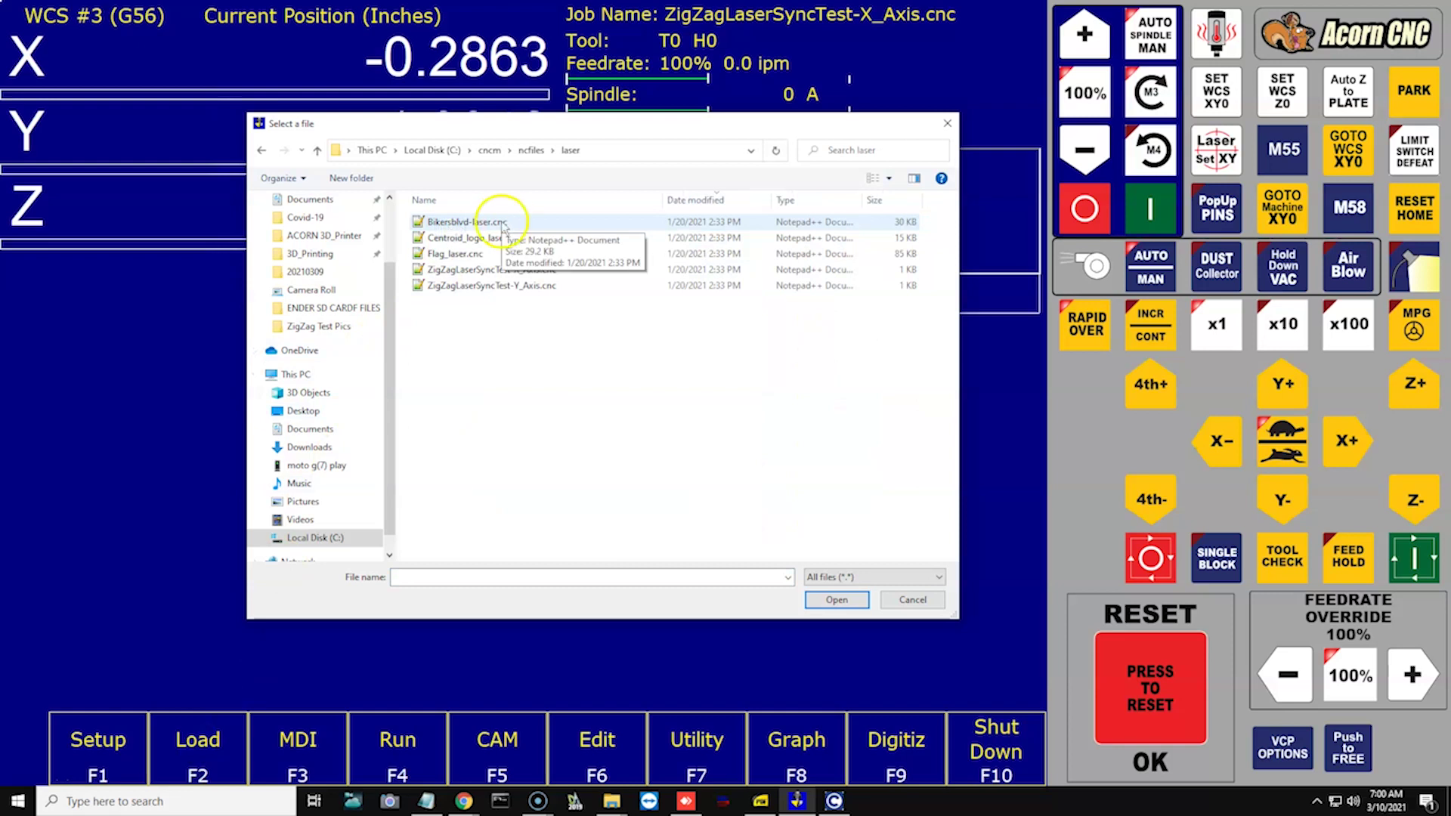
{"action": "left_click", "coordinate": [588, 212]}
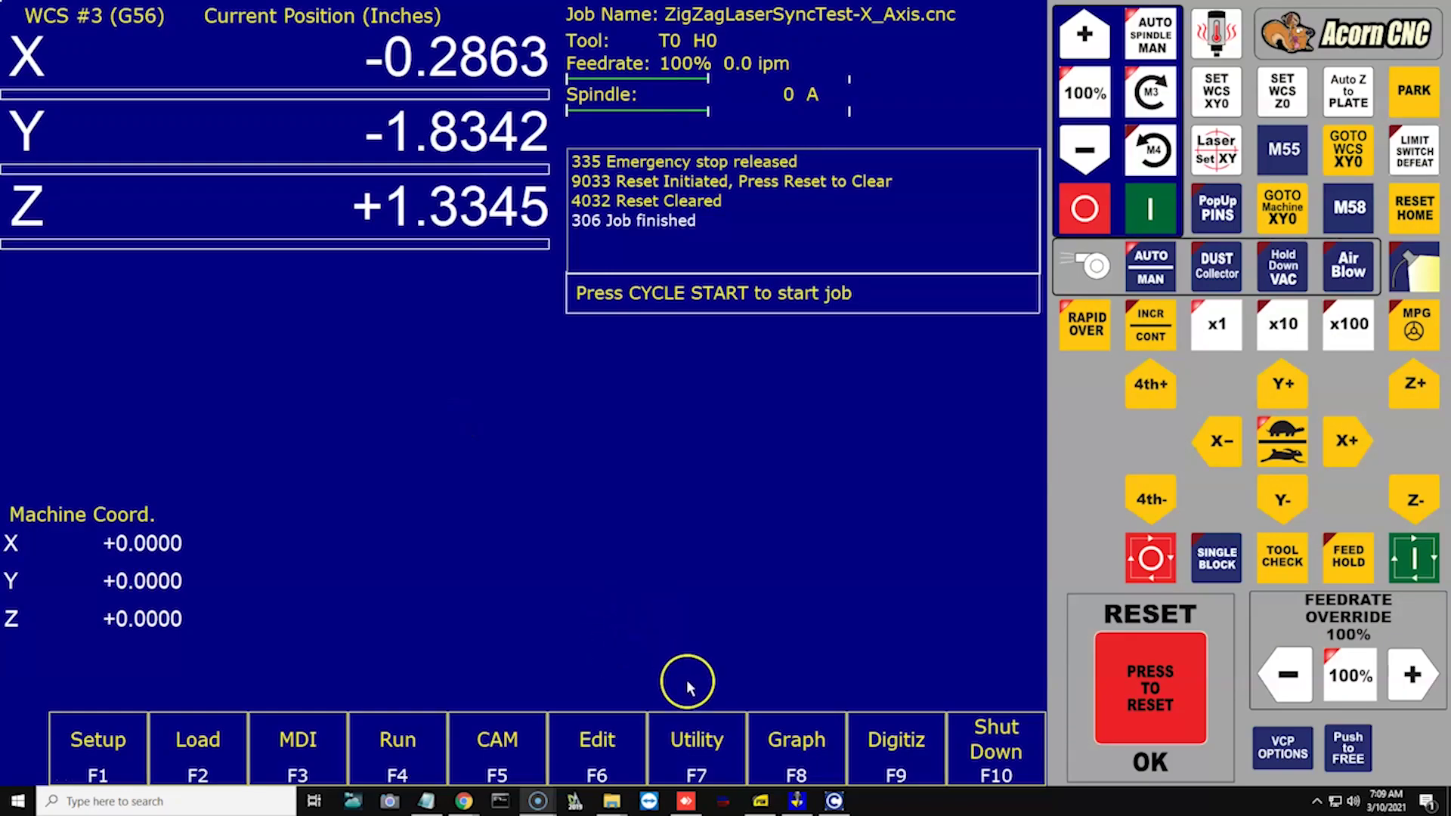
- Launch the Acorn CNC Control Configuration Wizard from the utility functions
{"action": "left_click", "coordinate": [684, 745]}
{"action": "left_click", "coordinate": [1021, 745]}
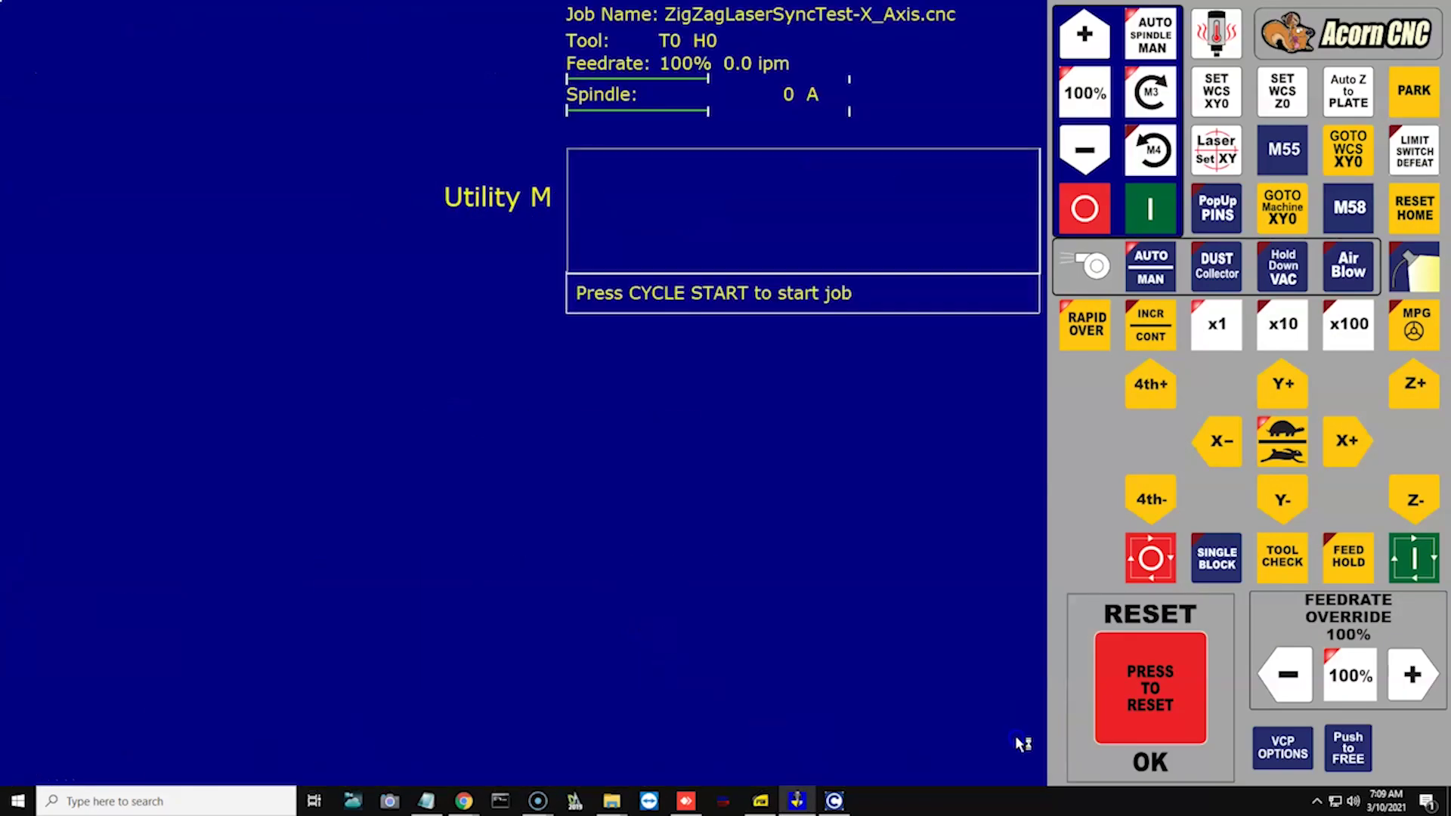
{"action": "left_click", "coordinate": [829, 650]}
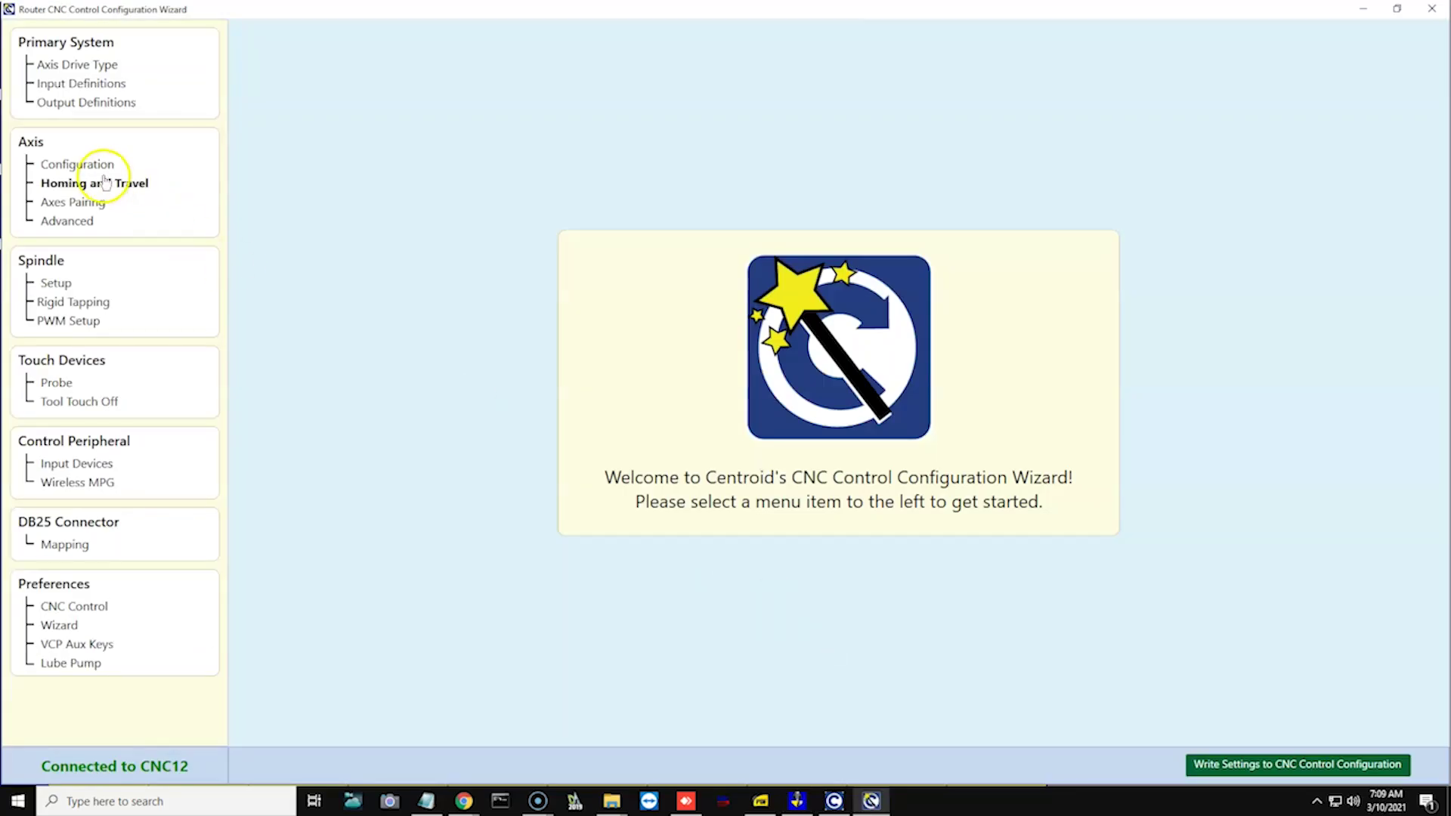
- Set lash compensation to .004 for Axis 1 and Axis 2 and write the settings
{"action": "left_click", "coordinate": [76, 165]}
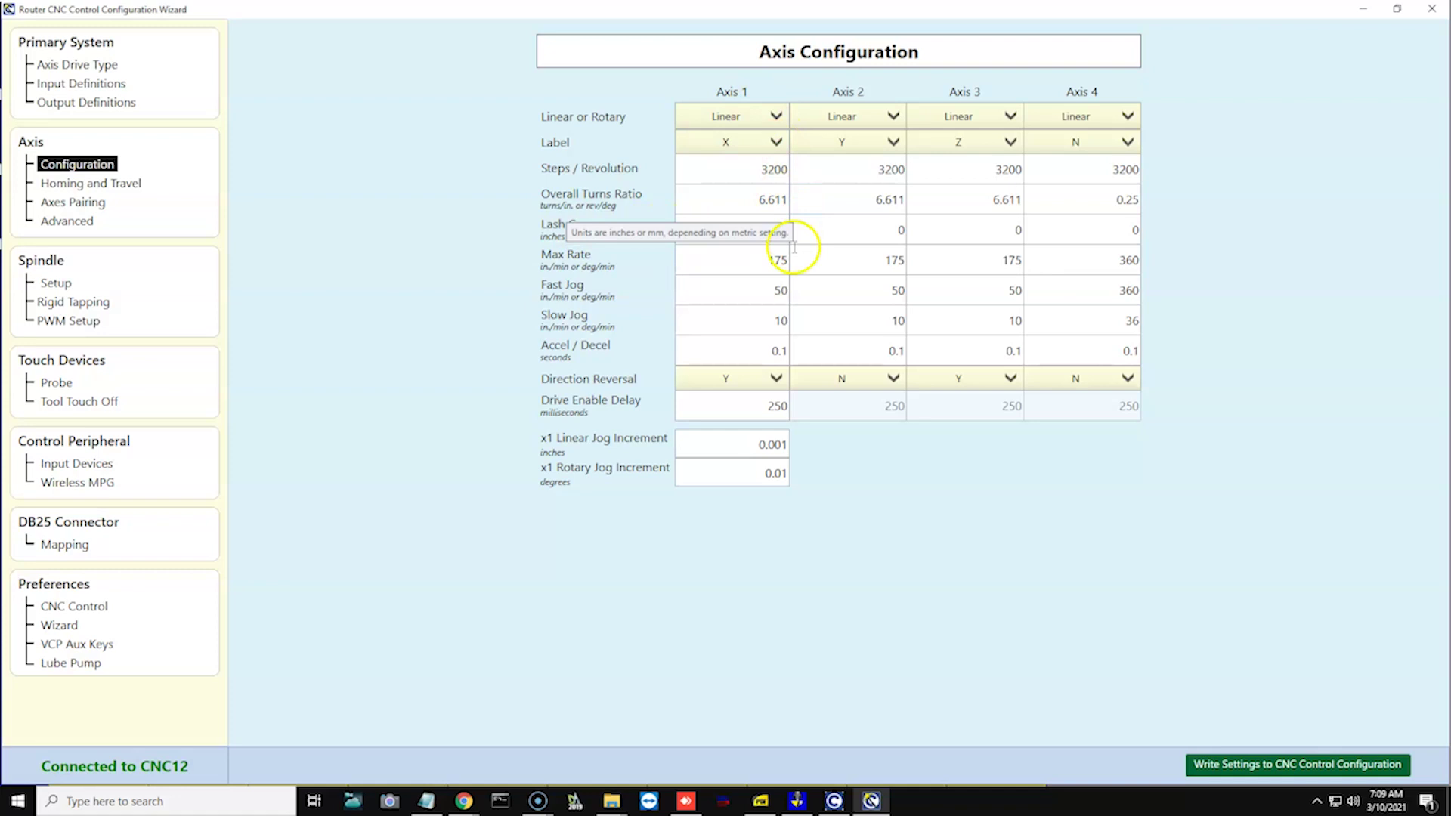
{"action": "left_click", "coordinate": [783, 227]}
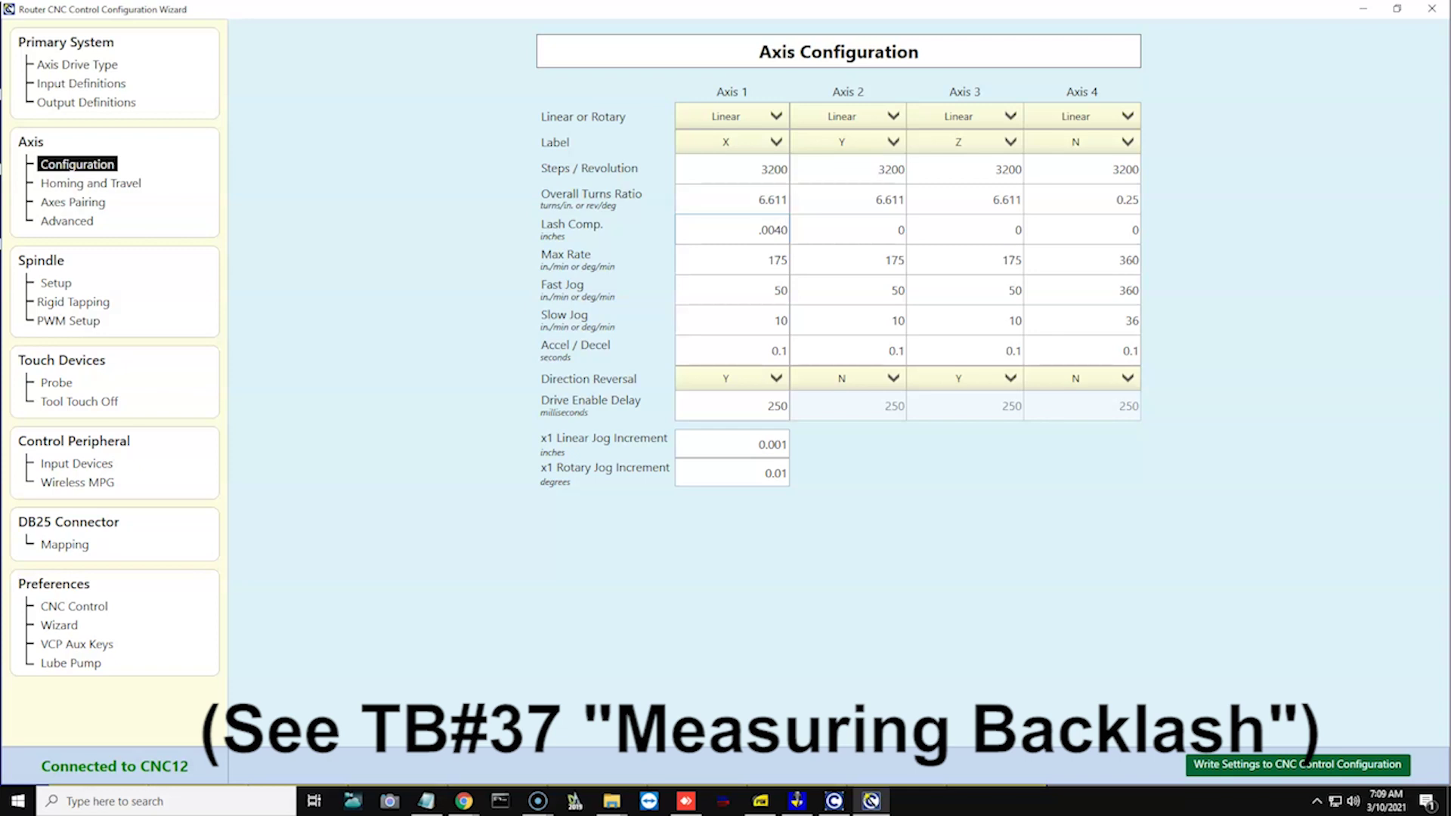
{"action": "left_click", "coordinate": [899, 230]}
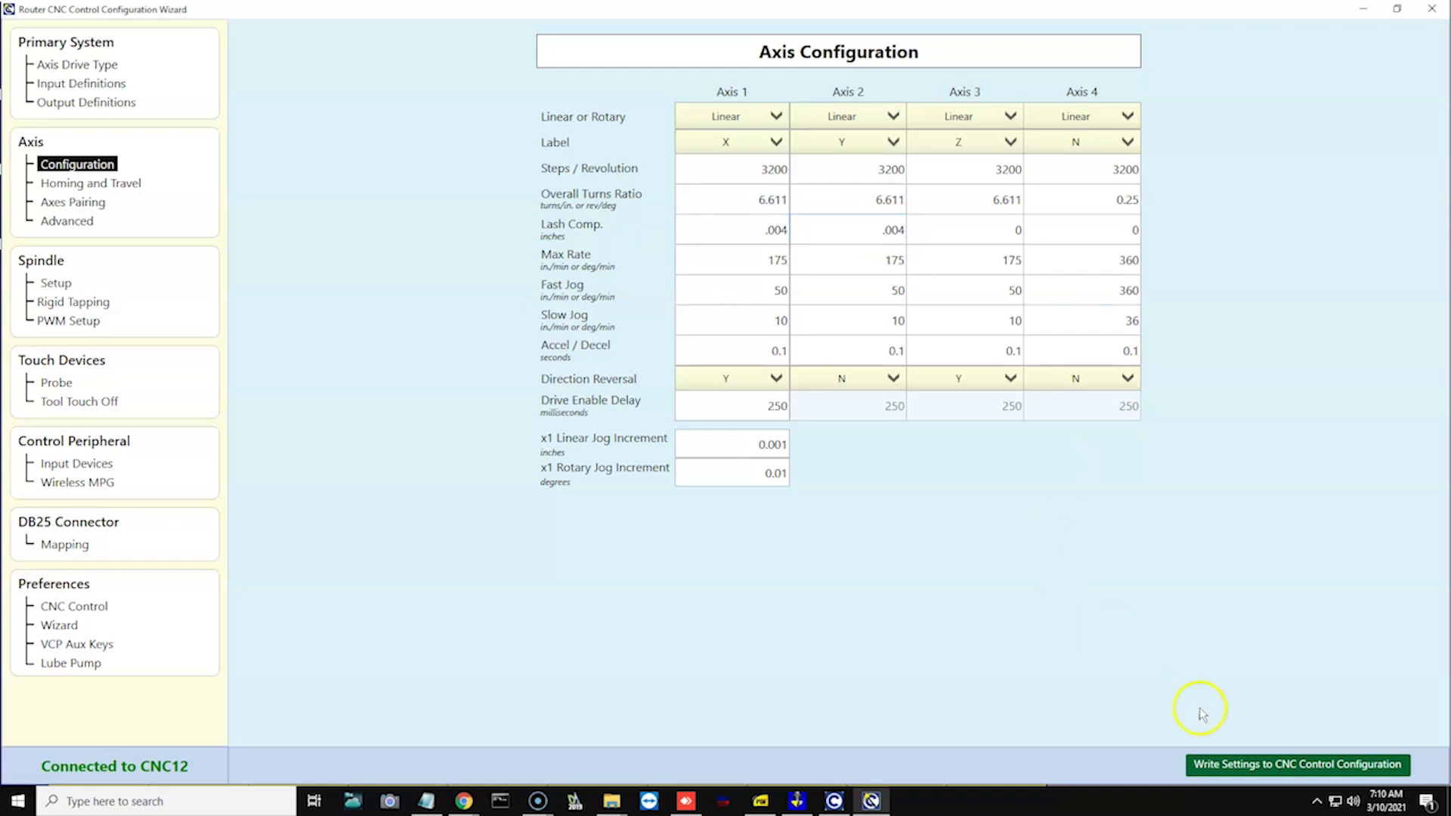
{"action": "left_click", "coordinate": [1209, 765]}
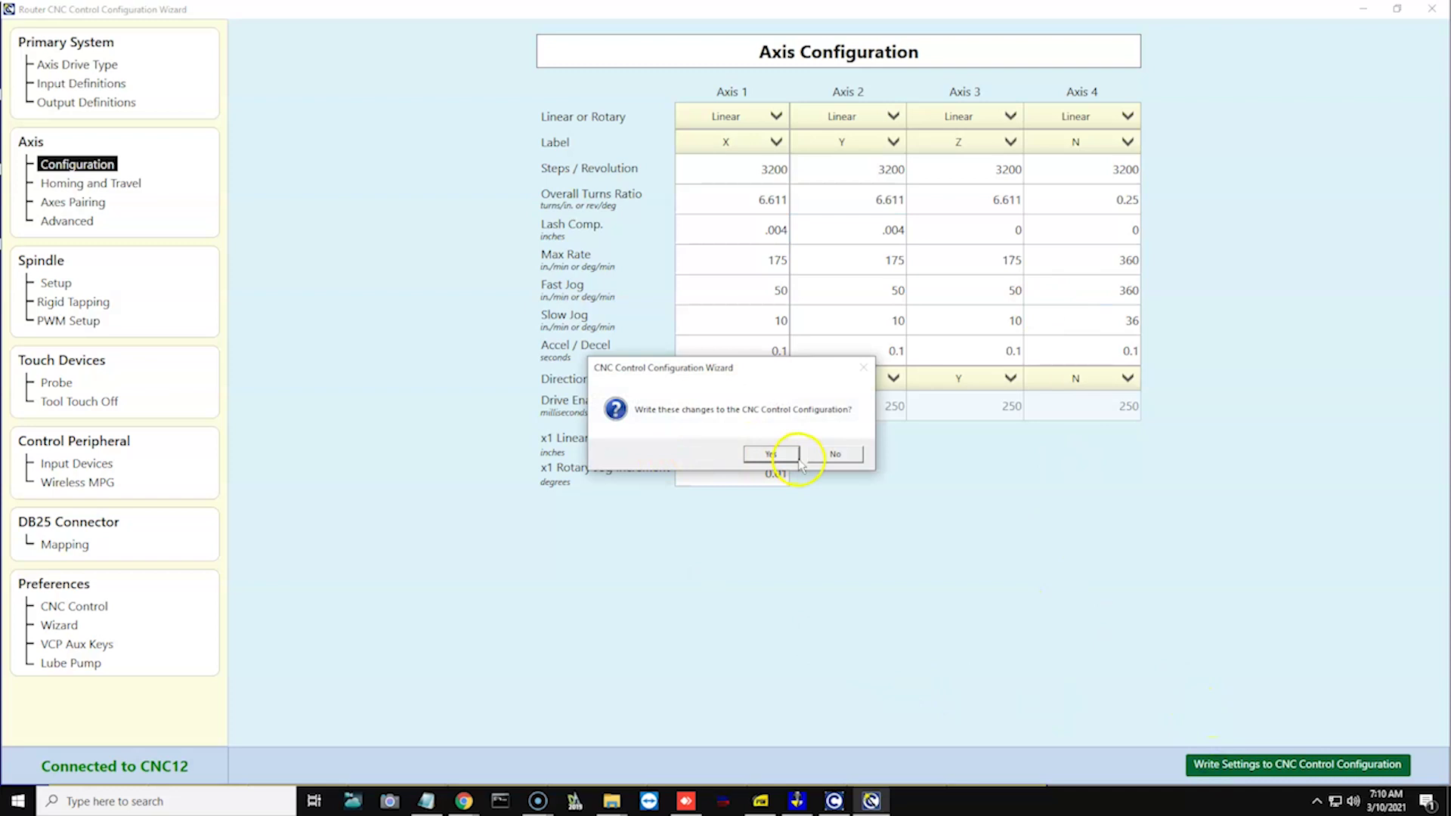
{"action": "left_click", "coordinate": [771, 454]}
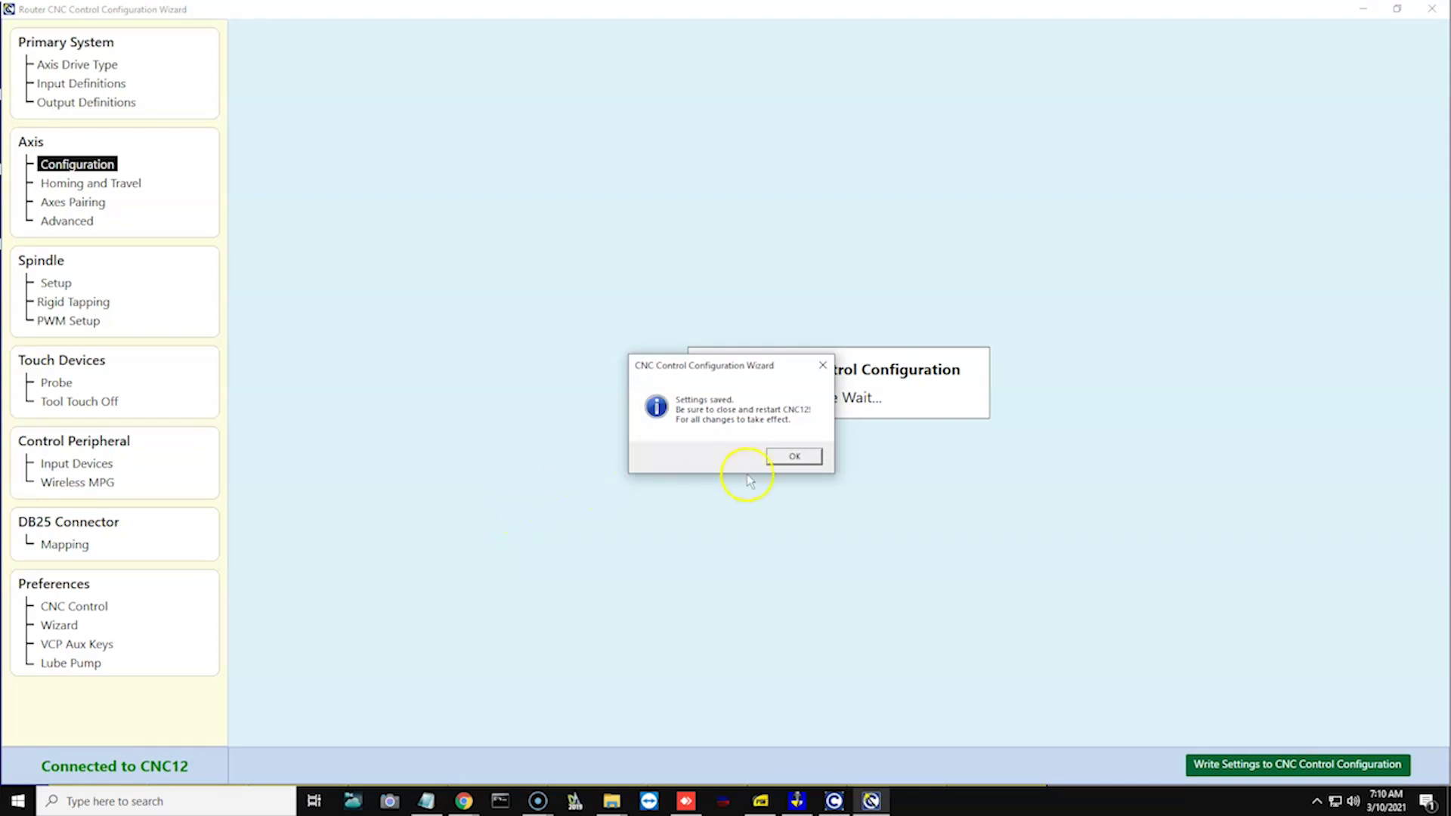
{"action": "left_click", "coordinate": [786, 458]}
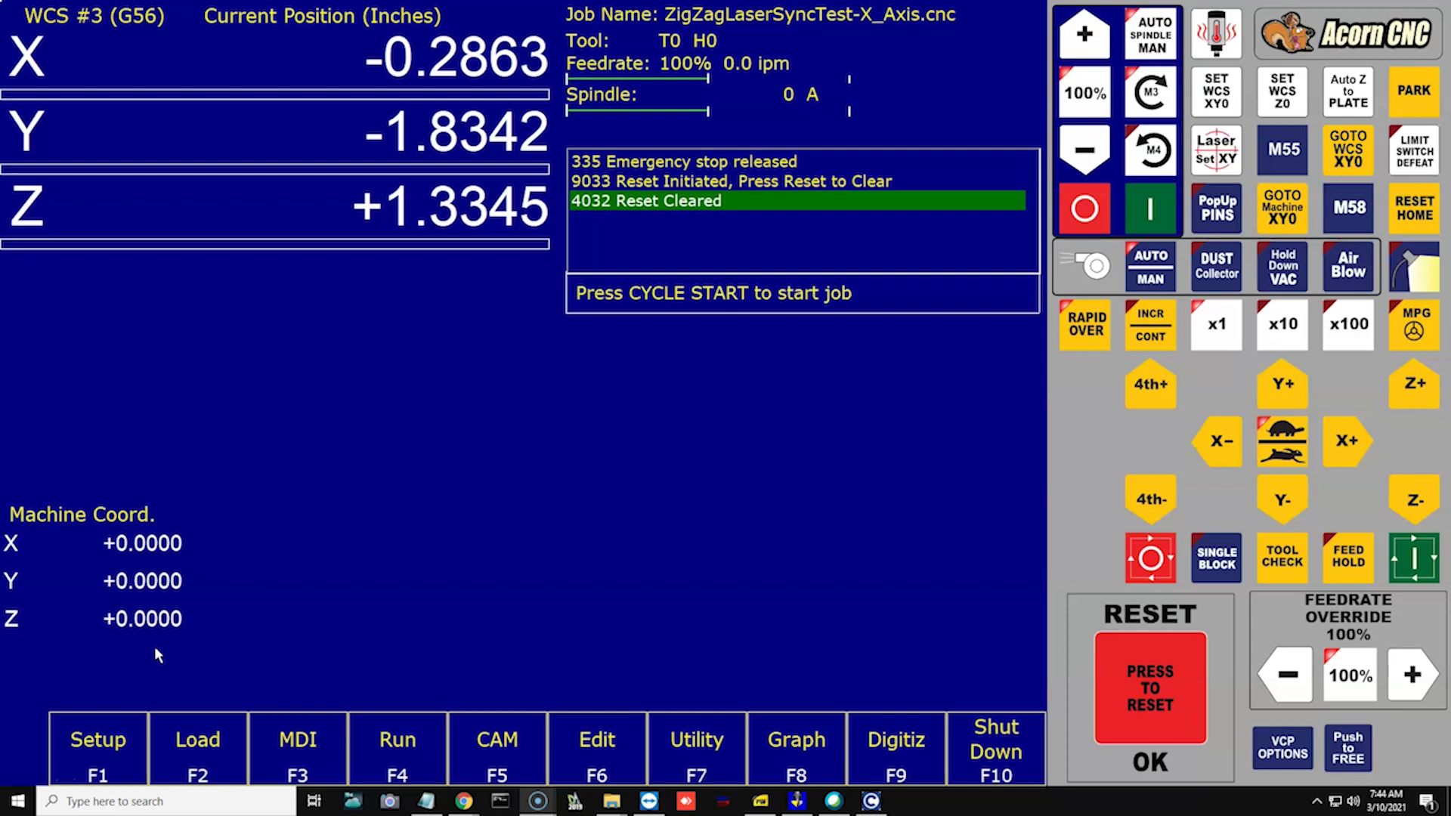
- Launch LaserGRBL and compare its GCode header/footer settings against the Notepad notes, then close Settings
{"action": "left_click", "coordinate": [723, 805]}
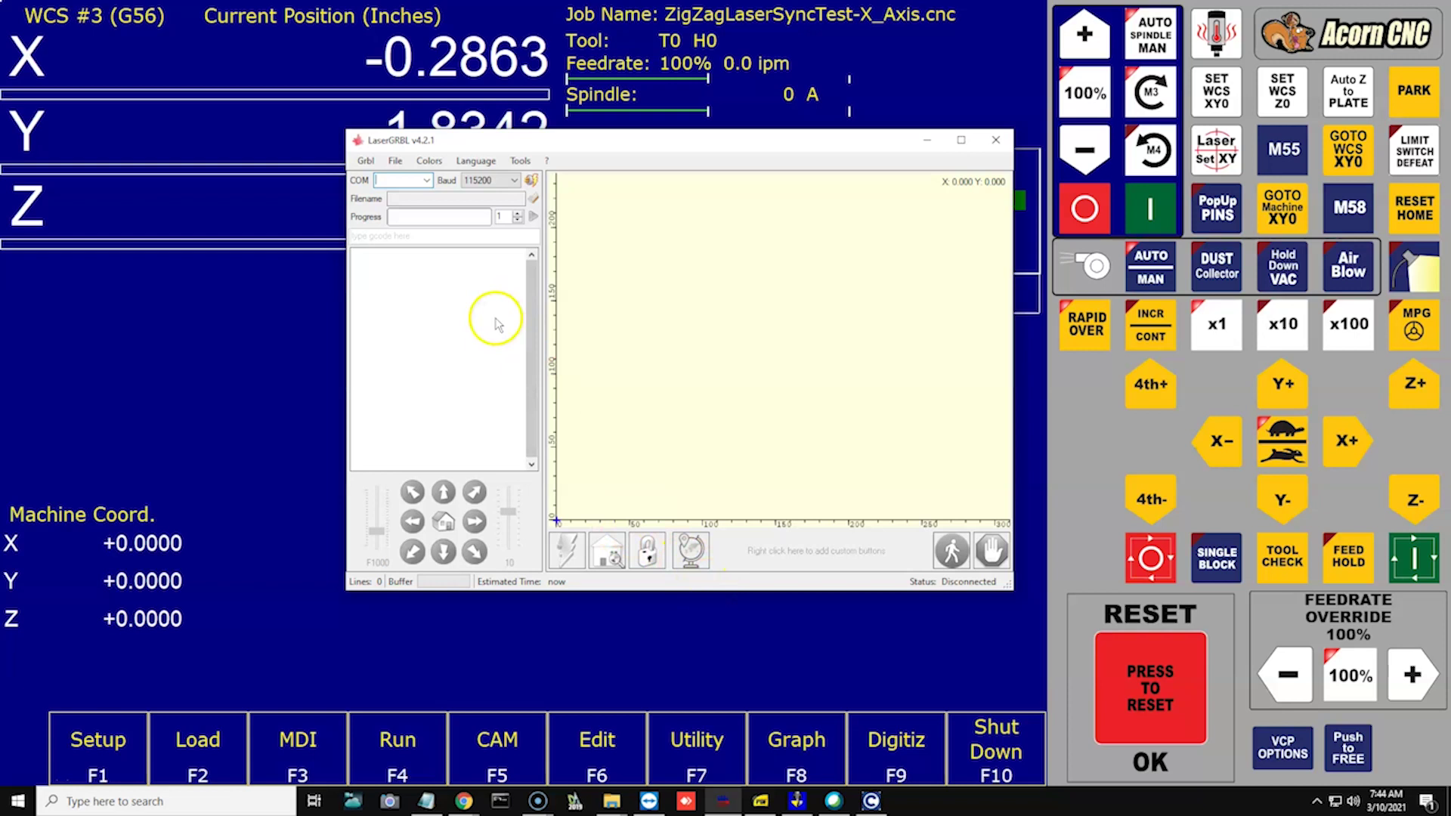
{"action": "left_click", "coordinate": [376, 166]}
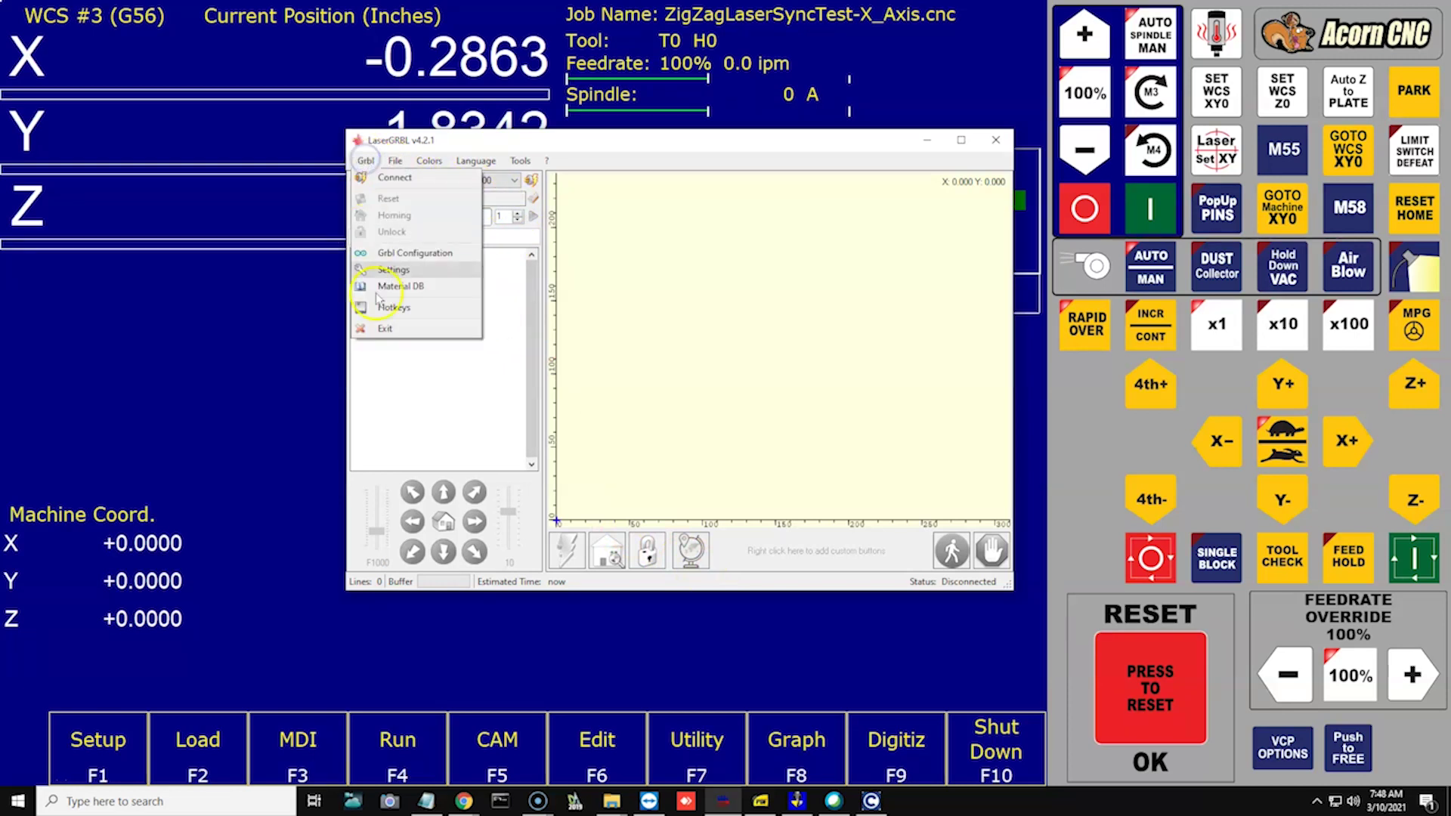
{"action": "left_click", "coordinate": [386, 270]}
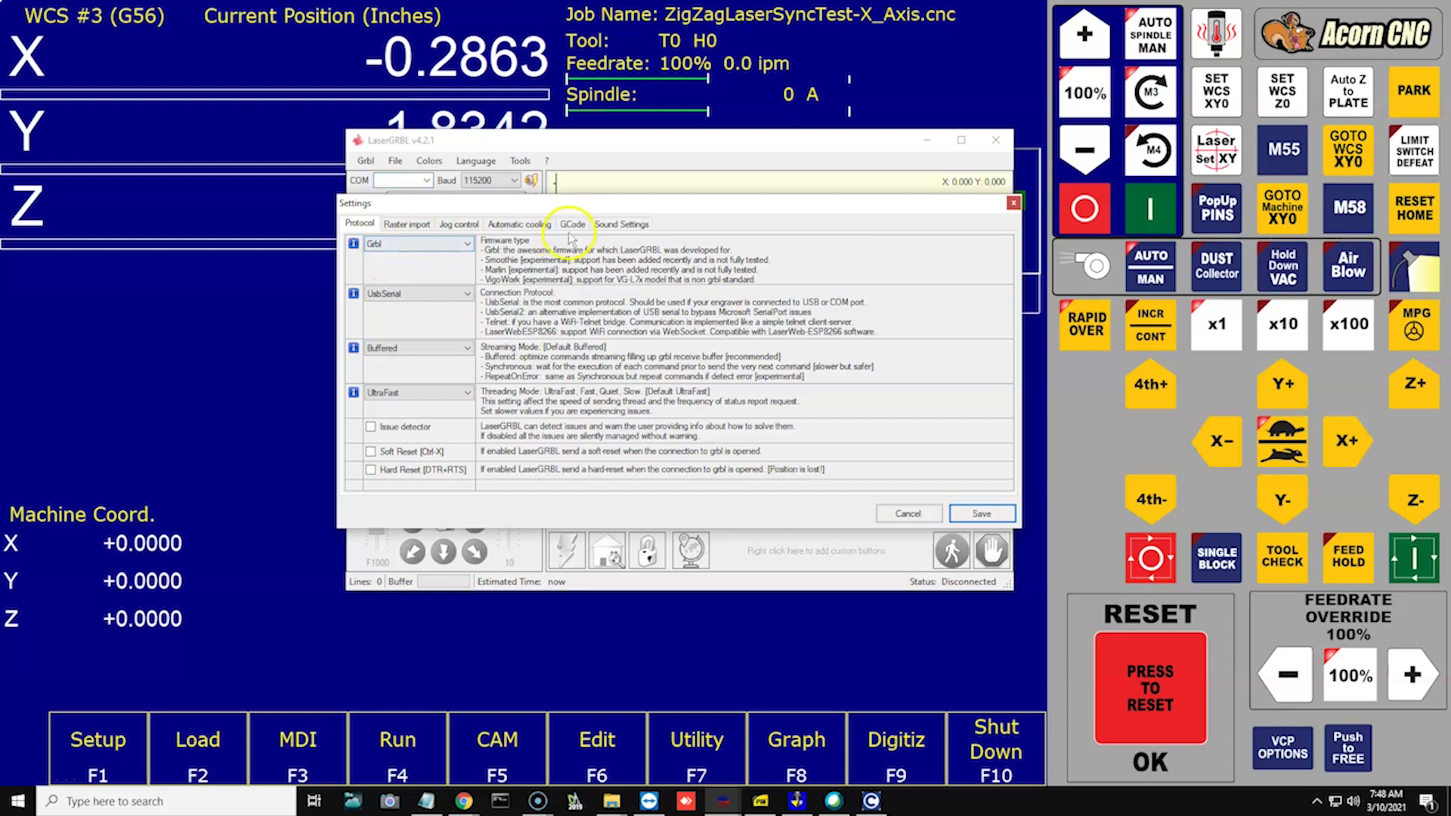
{"action": "left_click", "coordinate": [572, 224]}
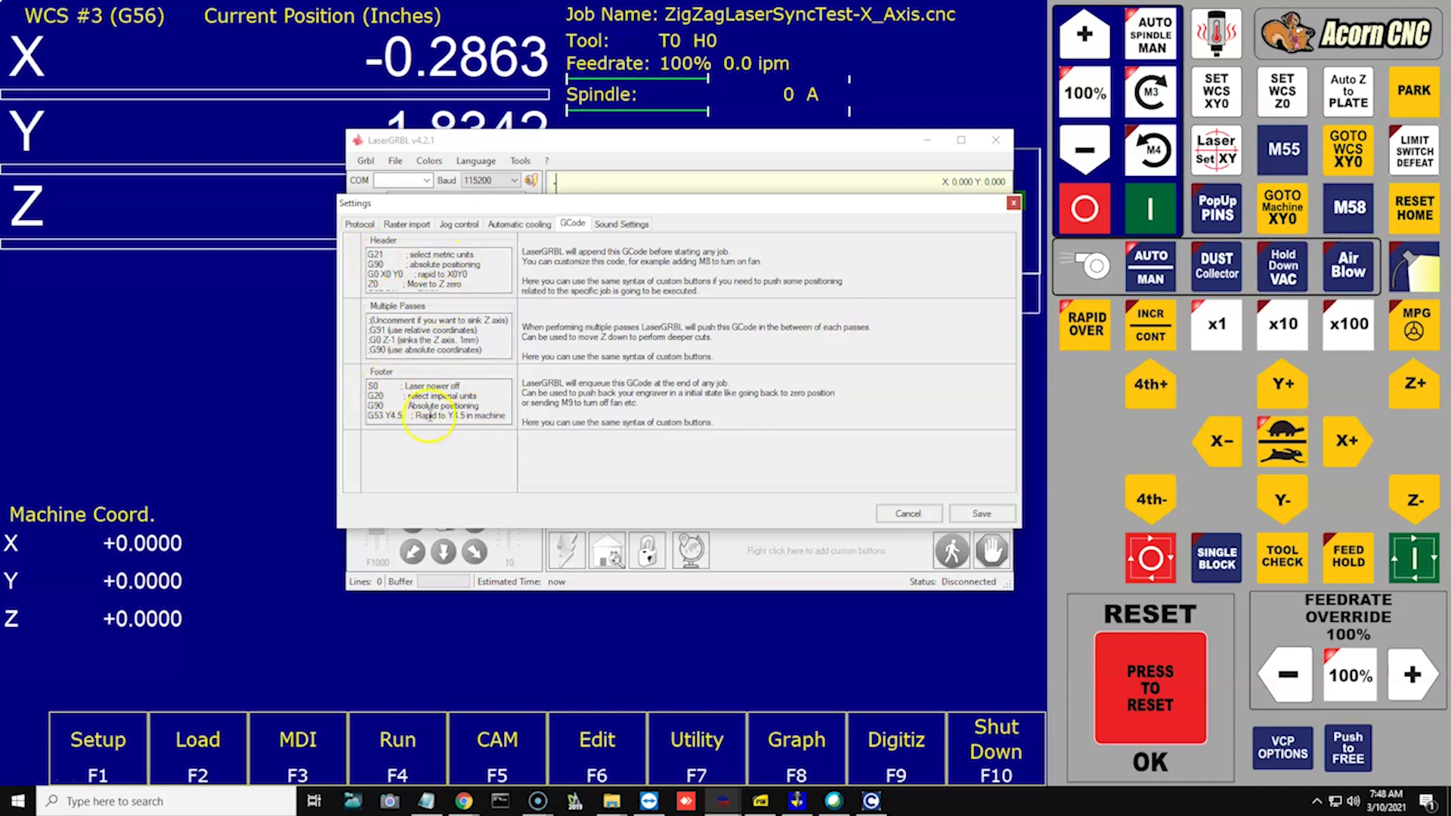
{"action": "left_click", "coordinate": [426, 801]}
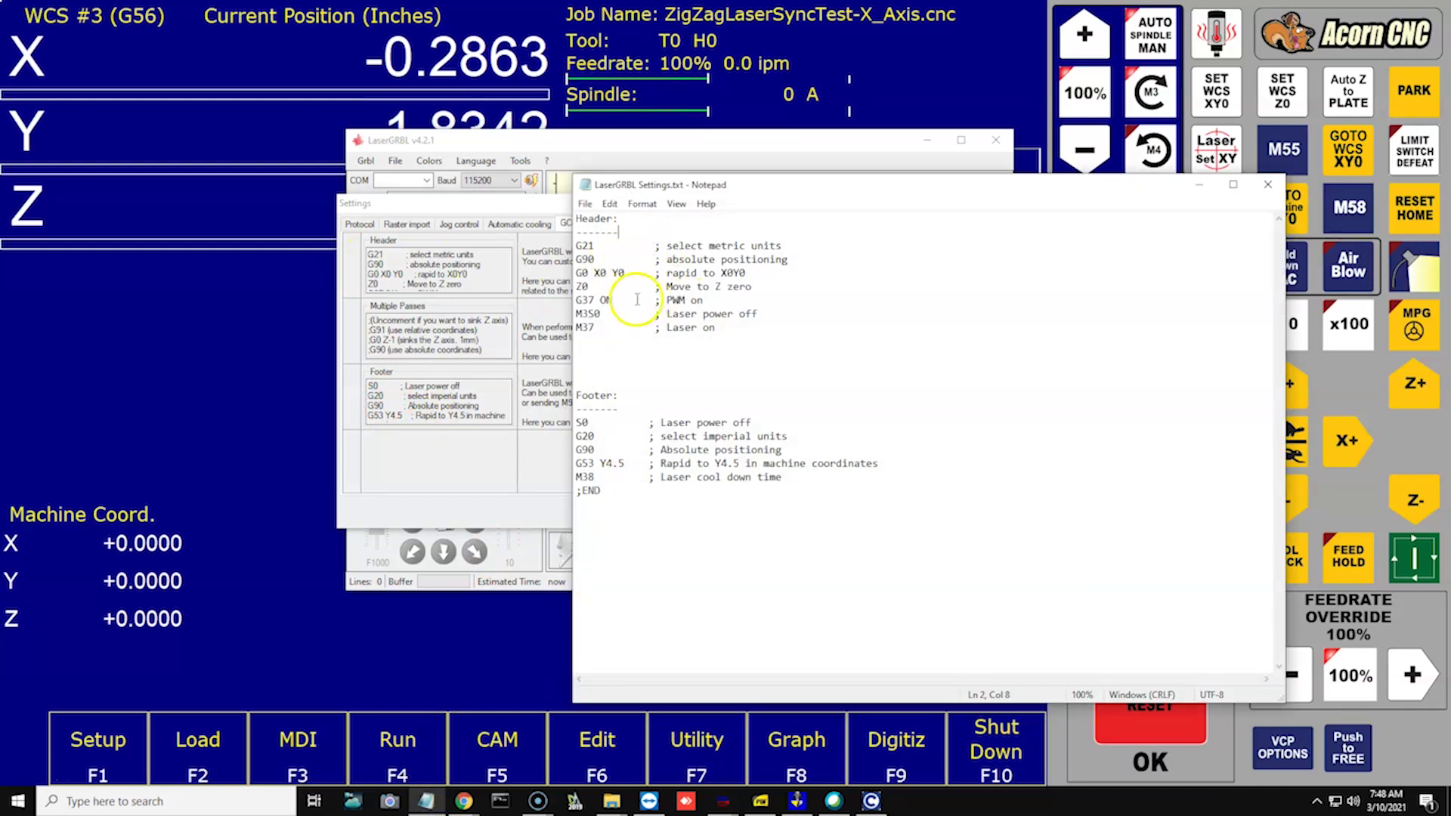
{"action": "left_click", "coordinate": [1192, 192]}
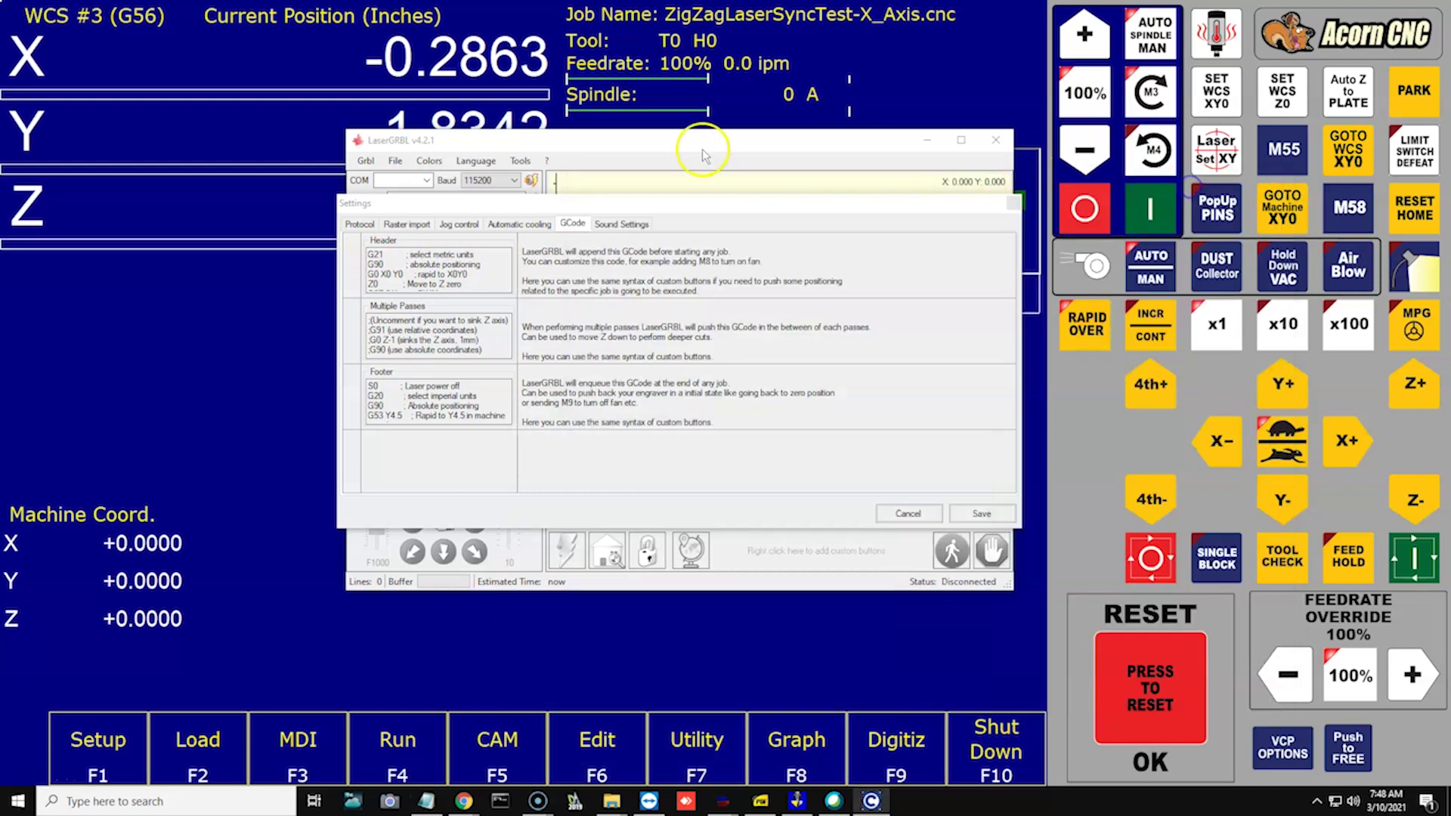
{"action": "left_click", "coordinate": [924, 511]}
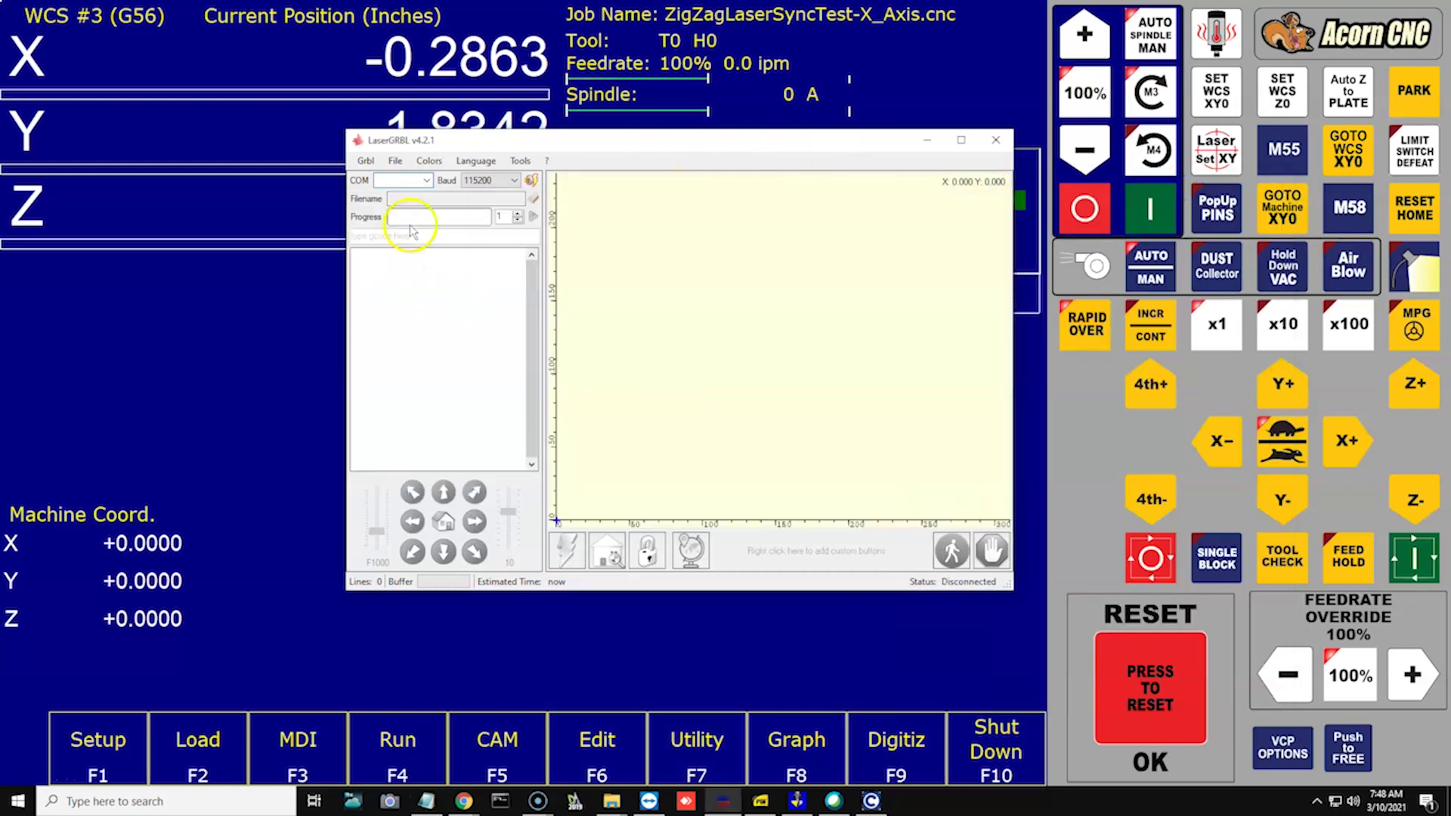
- Reload the 1967Camaro image and continue to the target image size and speed
{"action": "left_click", "coordinate": [392, 161]}
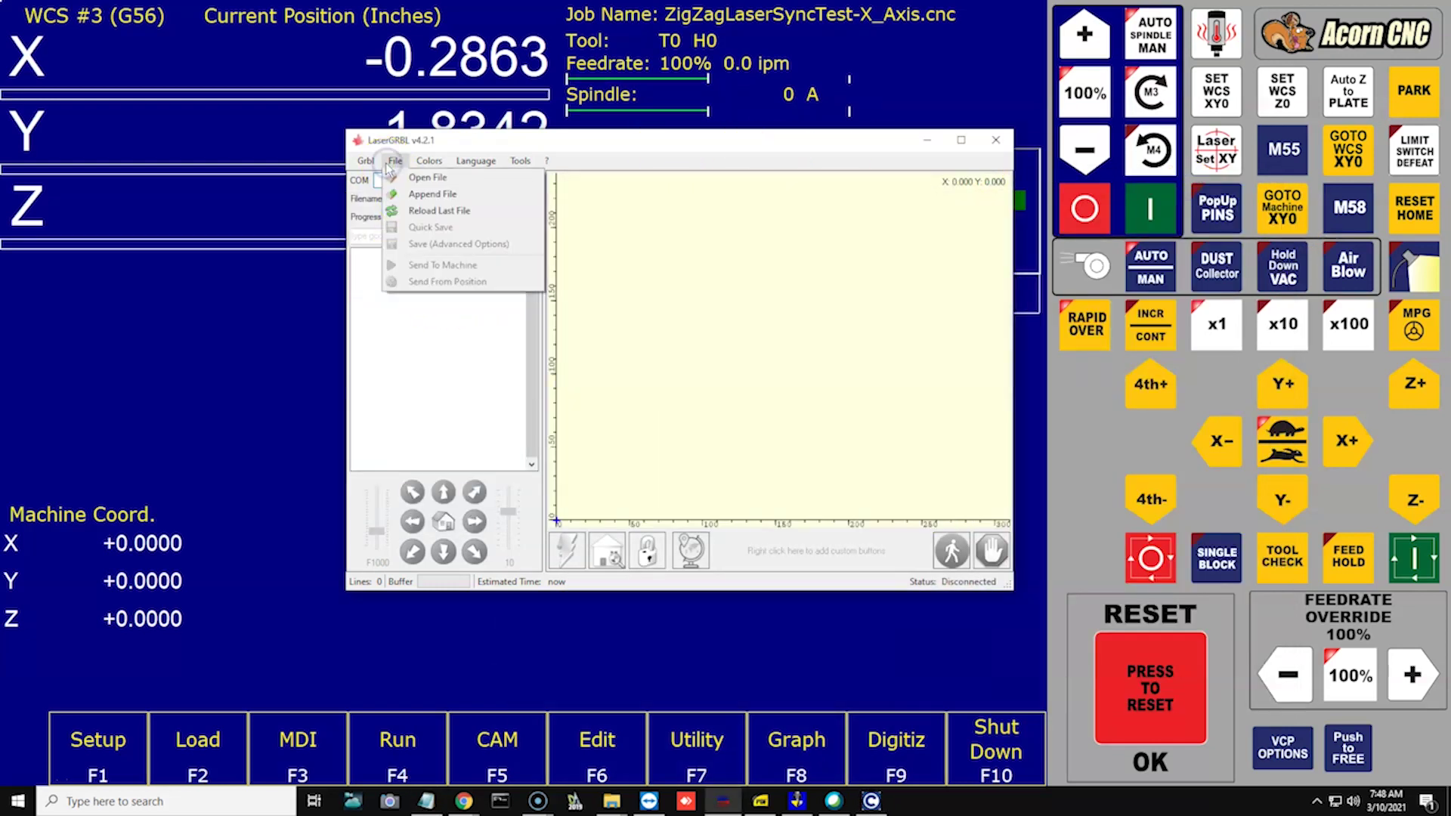
{"action": "left_click", "coordinate": [406, 214]}
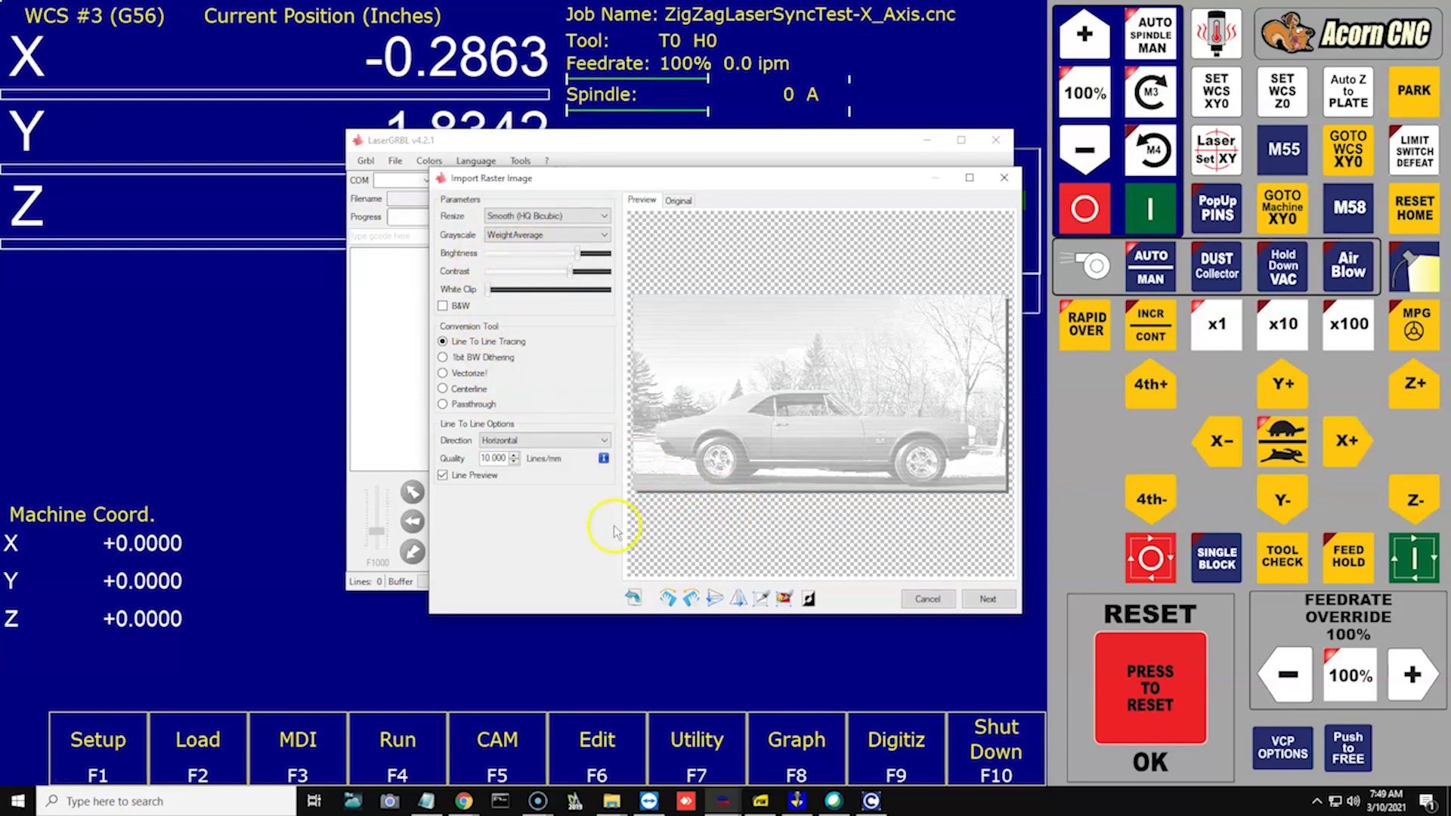
{"action": "left_click", "coordinate": [982, 598]}
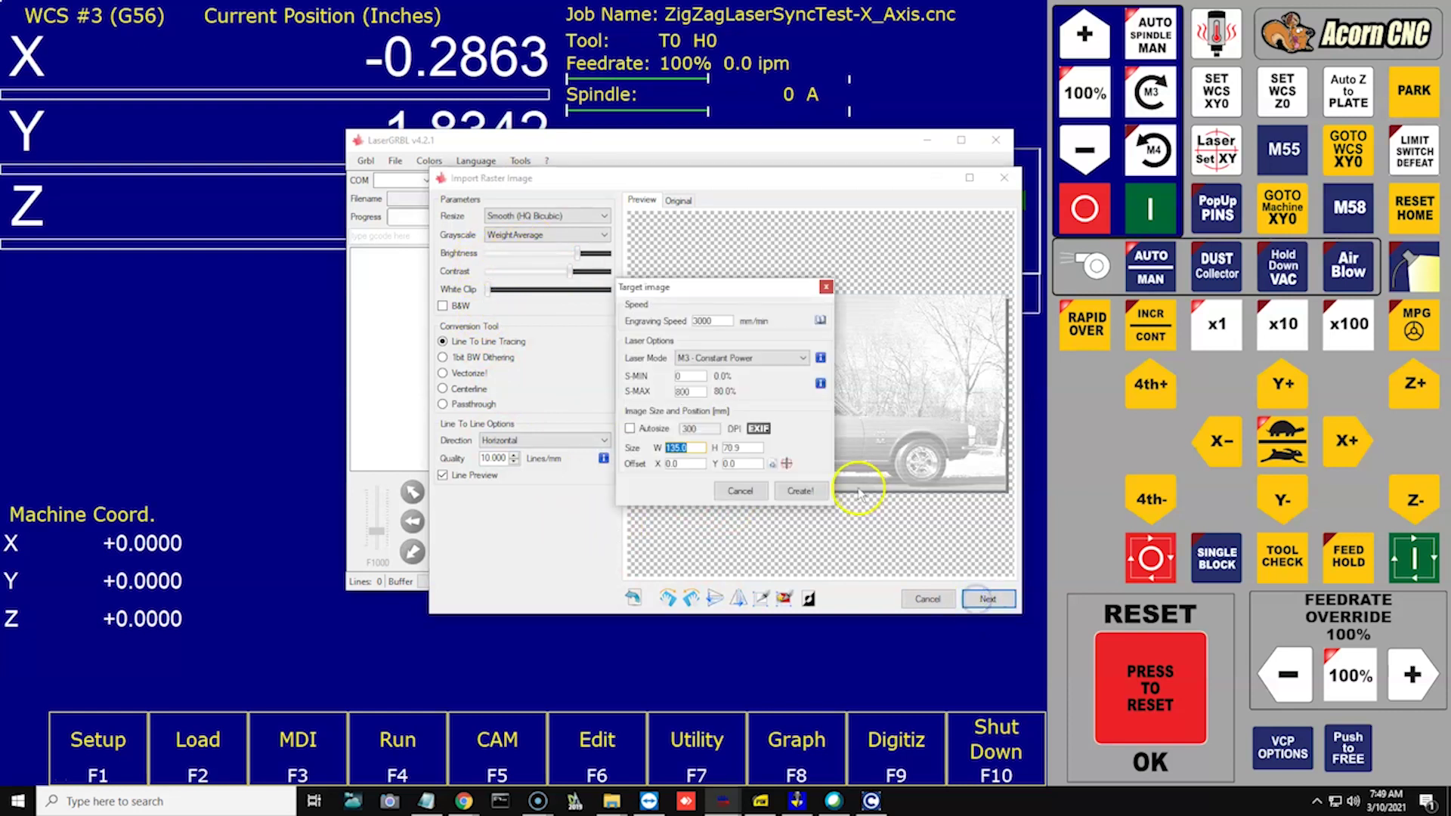
- Apply the Ortur LU20W (5.5W) laser preset and create the line-to-line engraving
{"action": "left_click", "coordinate": [820, 323]}
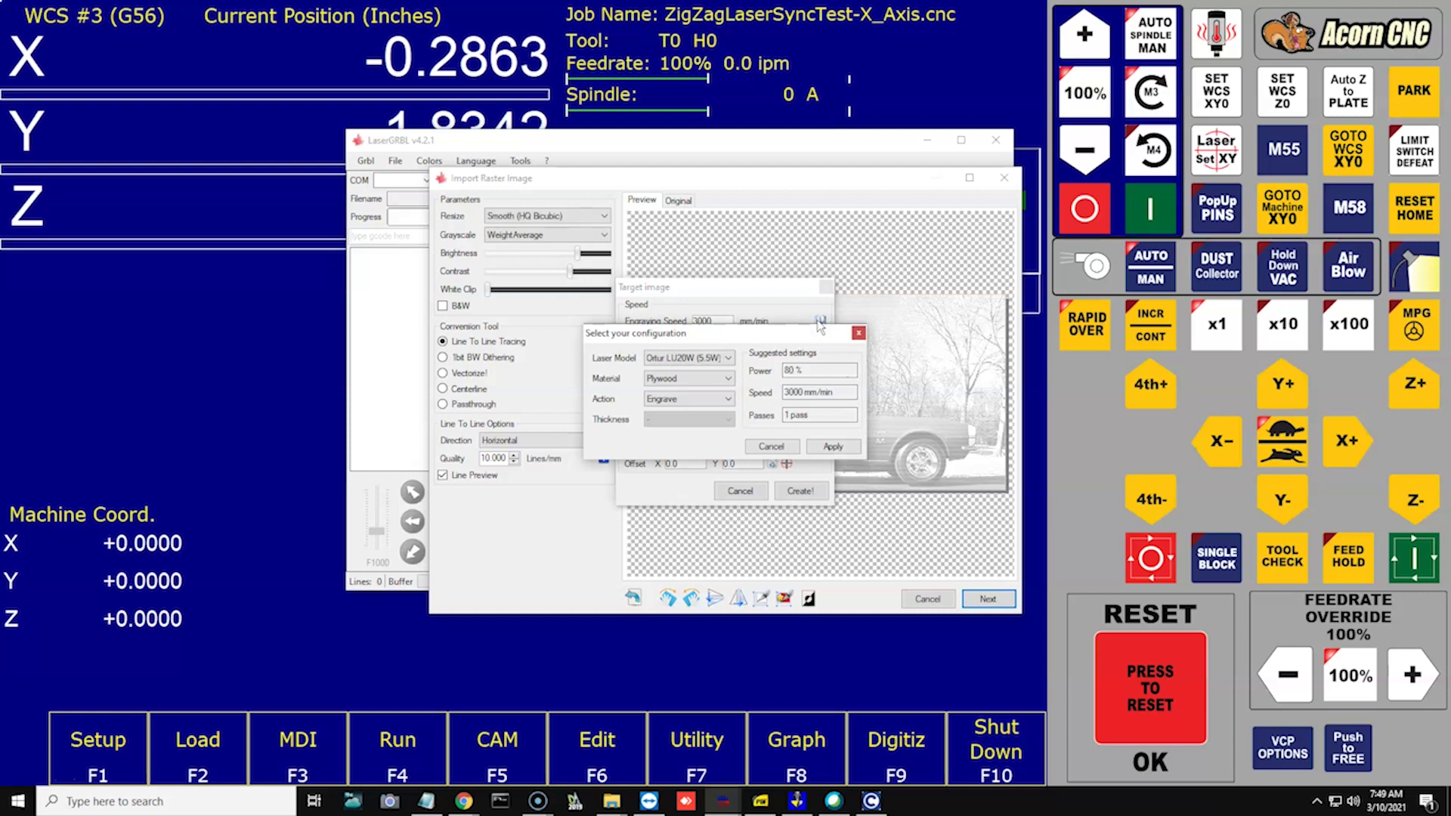
{"action": "left_click", "coordinate": [728, 358]}
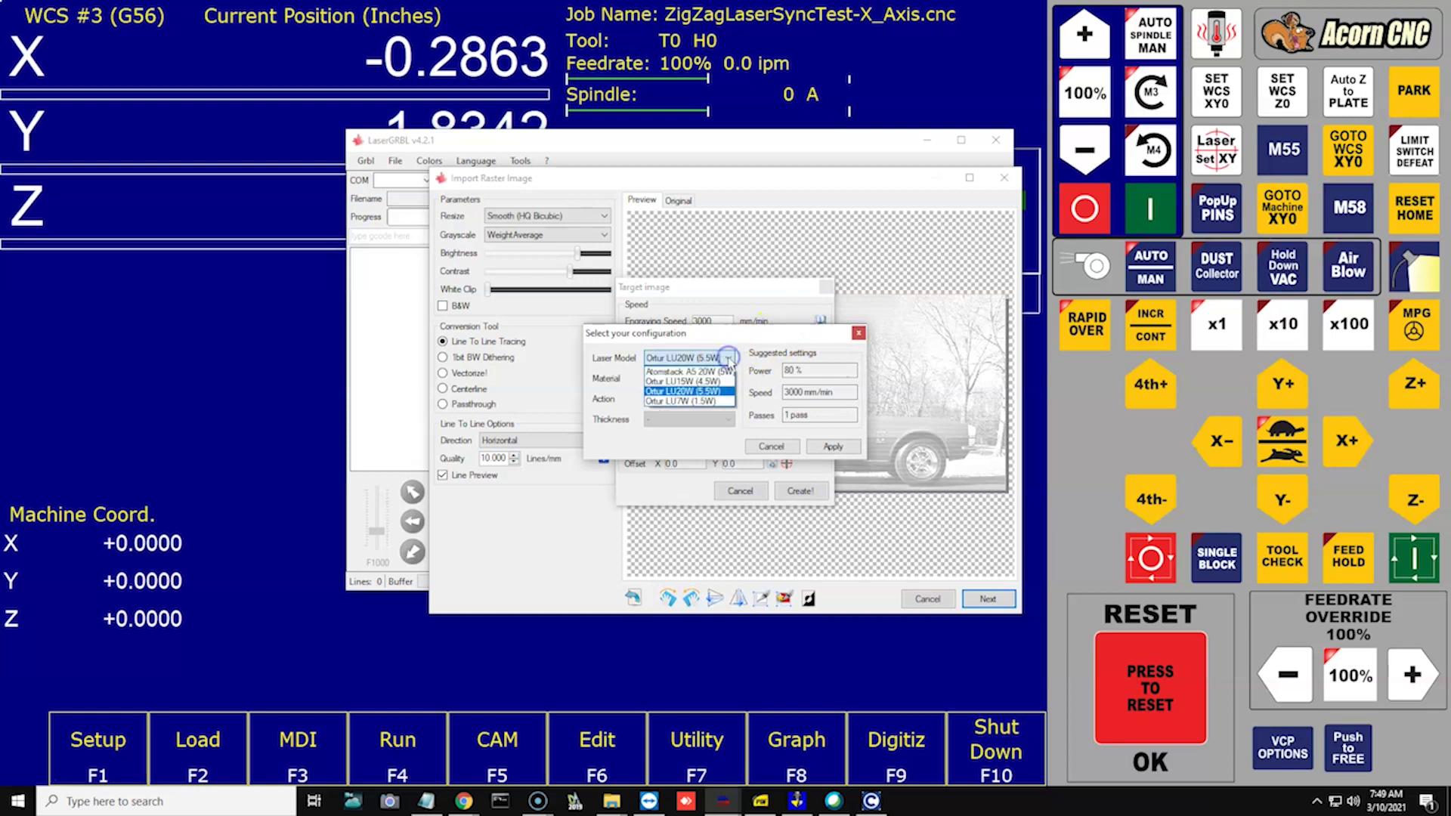
{"action": "left_click", "coordinate": [728, 359]}
{"action": "left_click", "coordinate": [852, 447]}
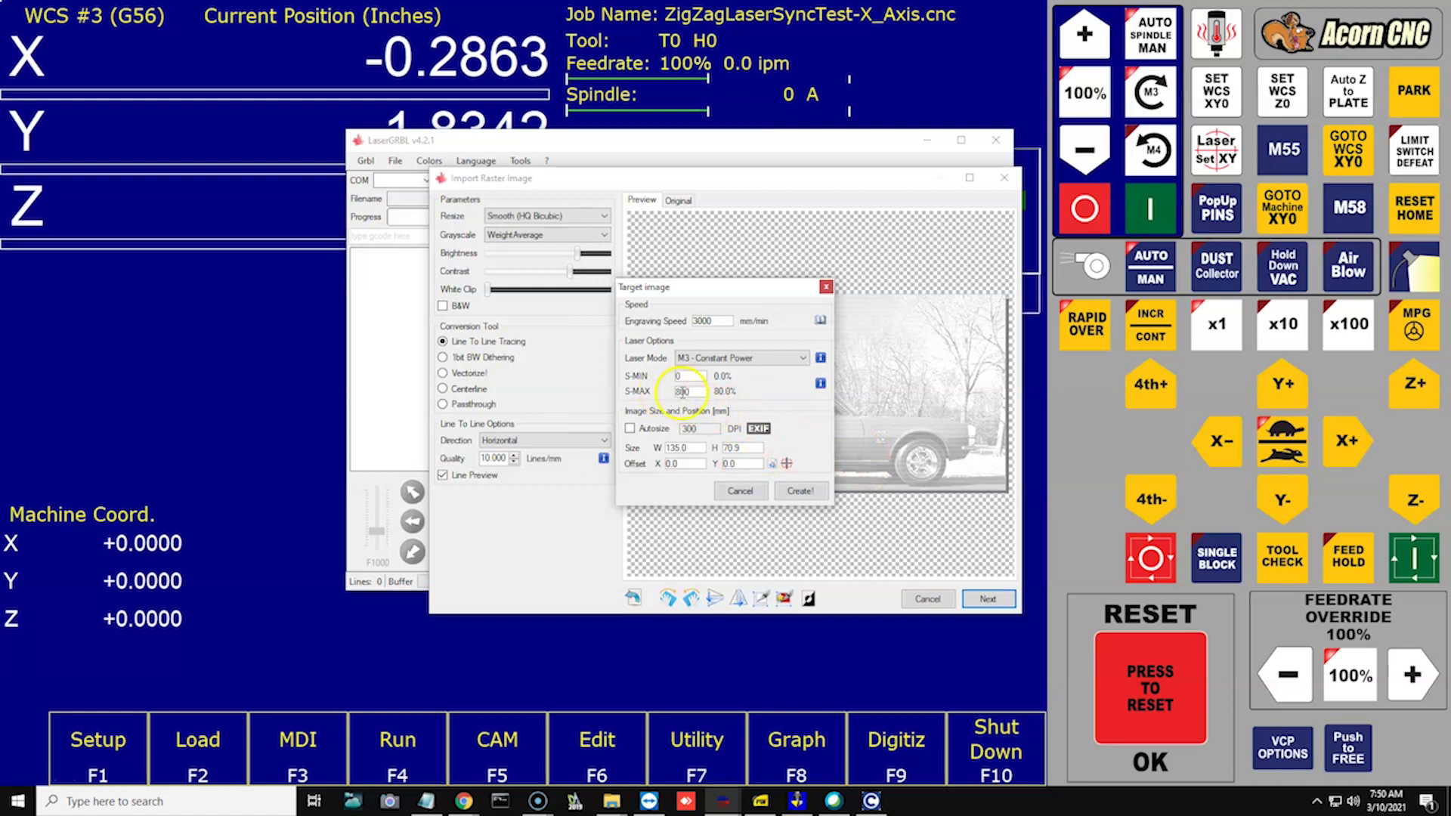
{"action": "left_click", "coordinate": [795, 494]}
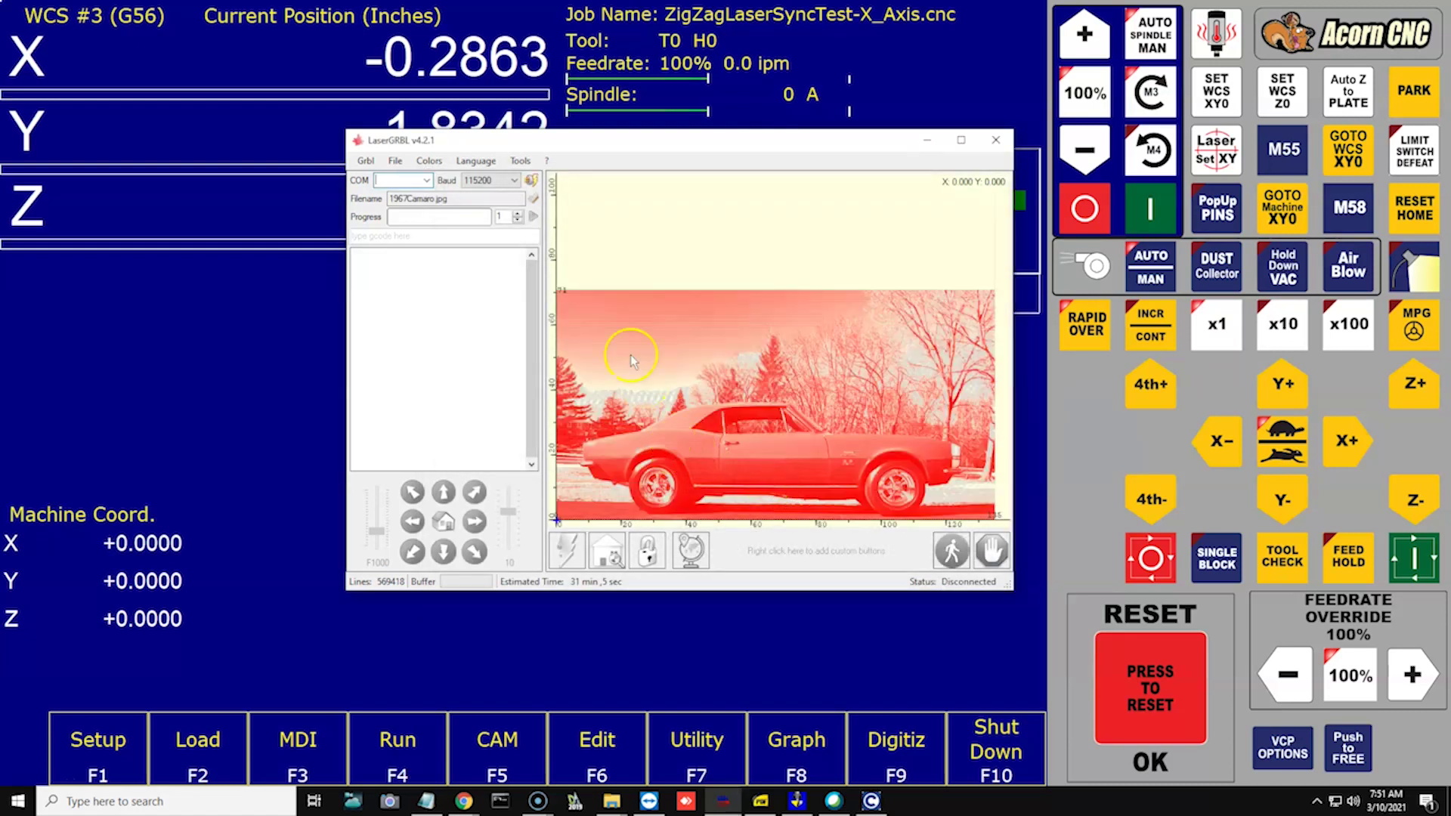
- Export the engraving G-code with header/footer as 1967Camaro.cnc in cncm\ncfiles\laser
{"action": "left_click", "coordinate": [394, 160]}
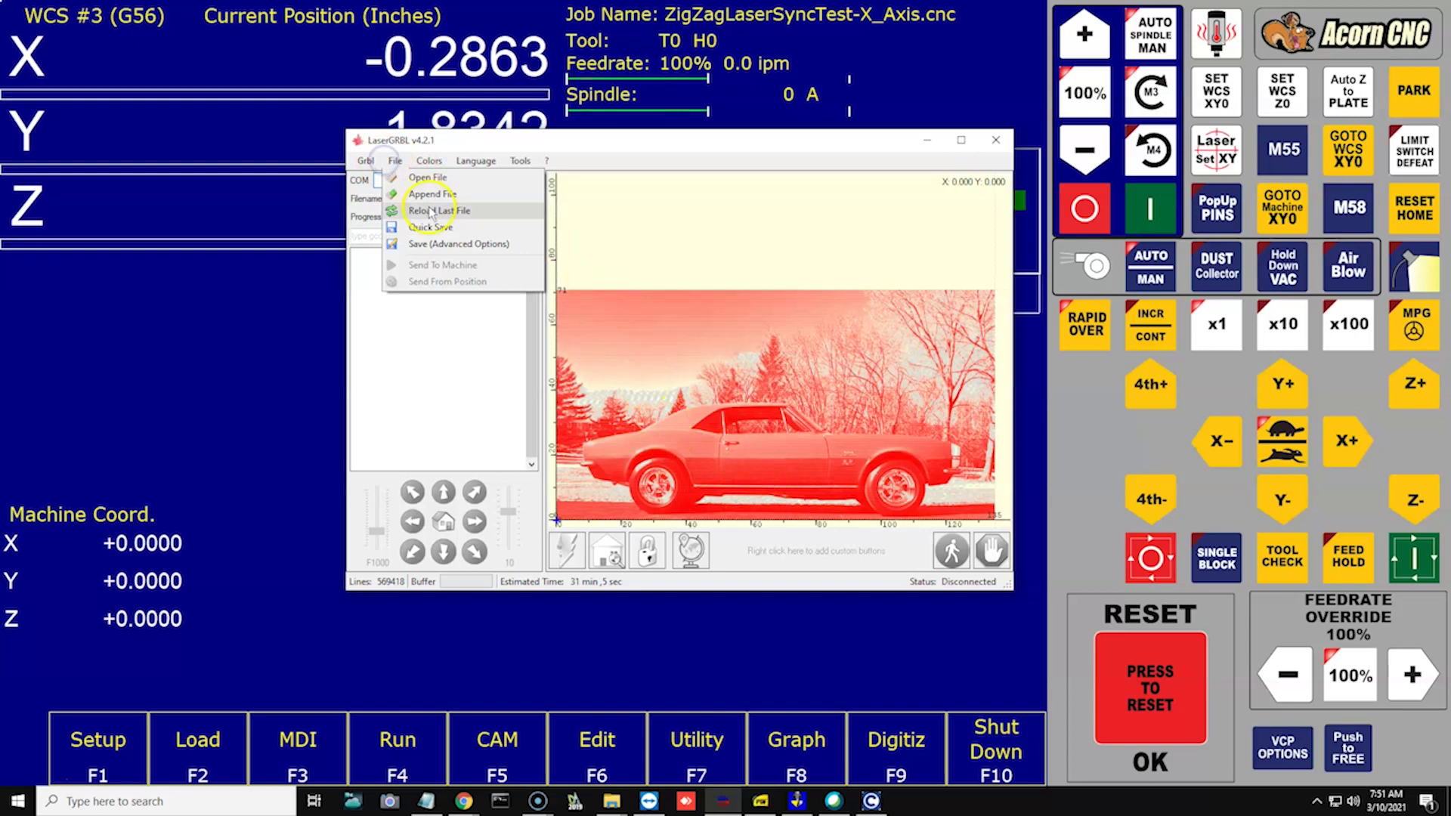
{"action": "left_click", "coordinate": [425, 246]}
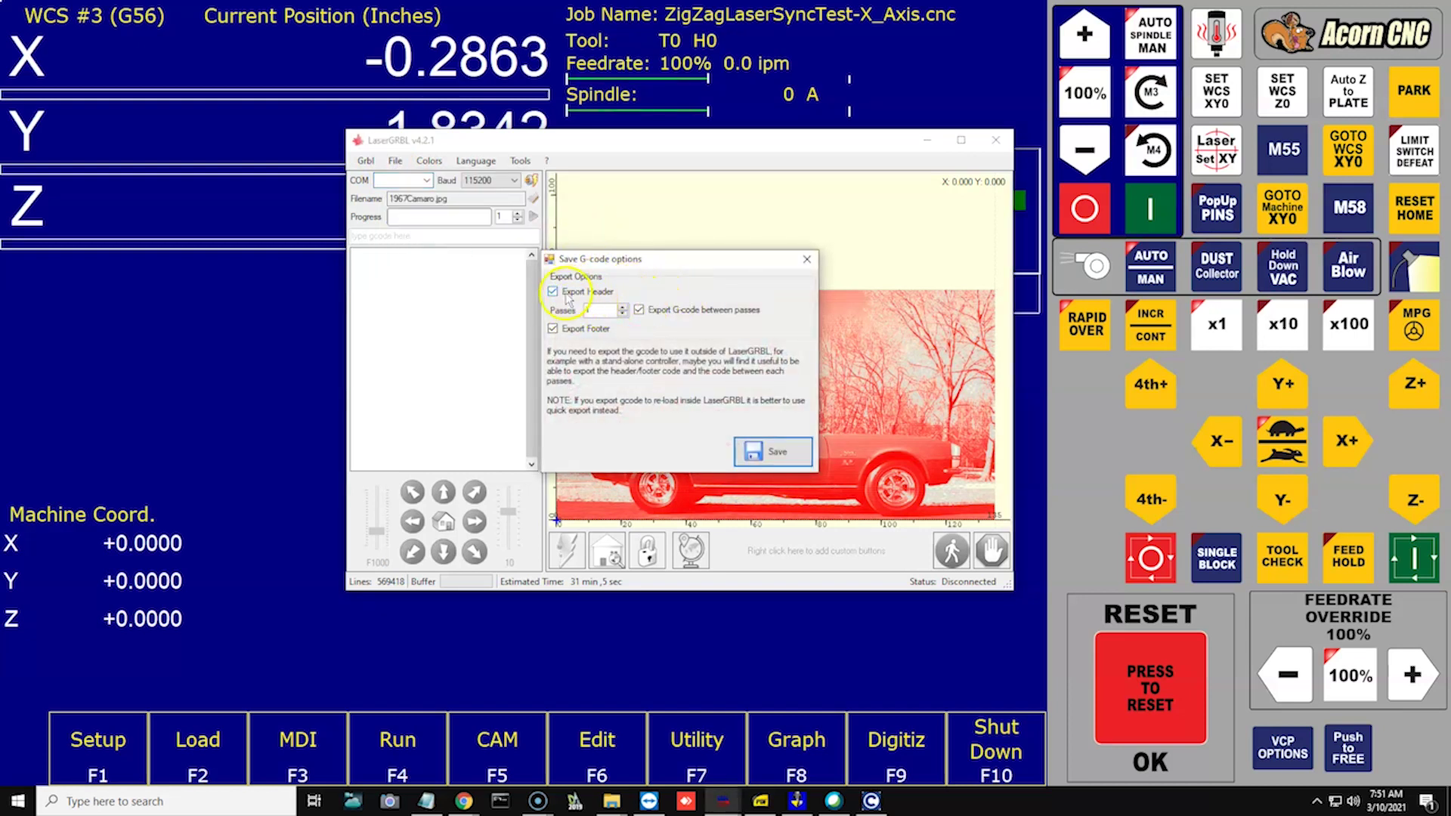
{"action": "left_click", "coordinate": [773, 449]}
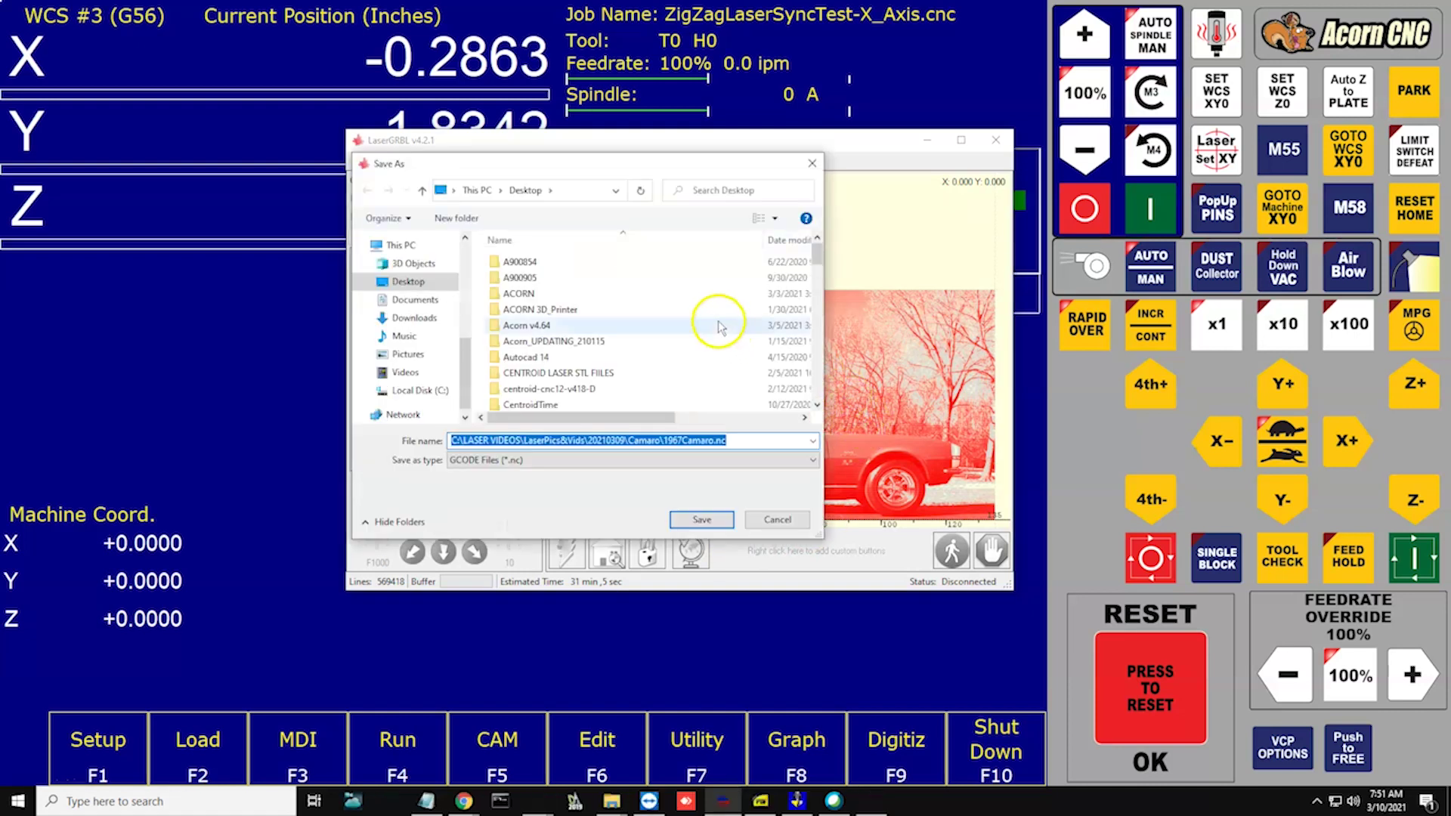
{"action": "left_click", "coordinate": [696, 519]}
- Return to CNC12 and load 1967Camaro.cnc from the laser folder as the job
{"action": "left_click", "coordinate": [926, 140]}
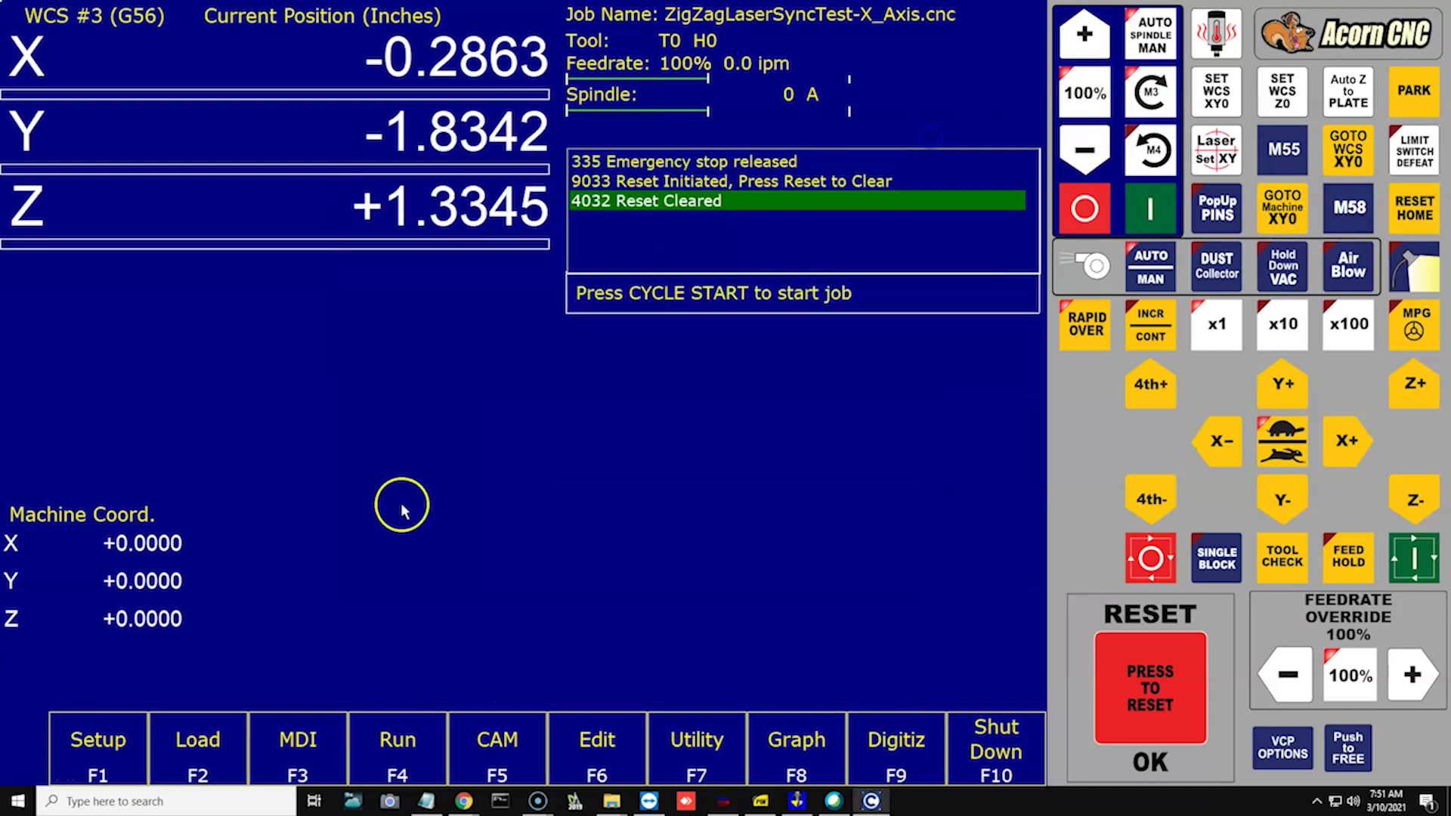
{"action": "left_click", "coordinate": [197, 769]}
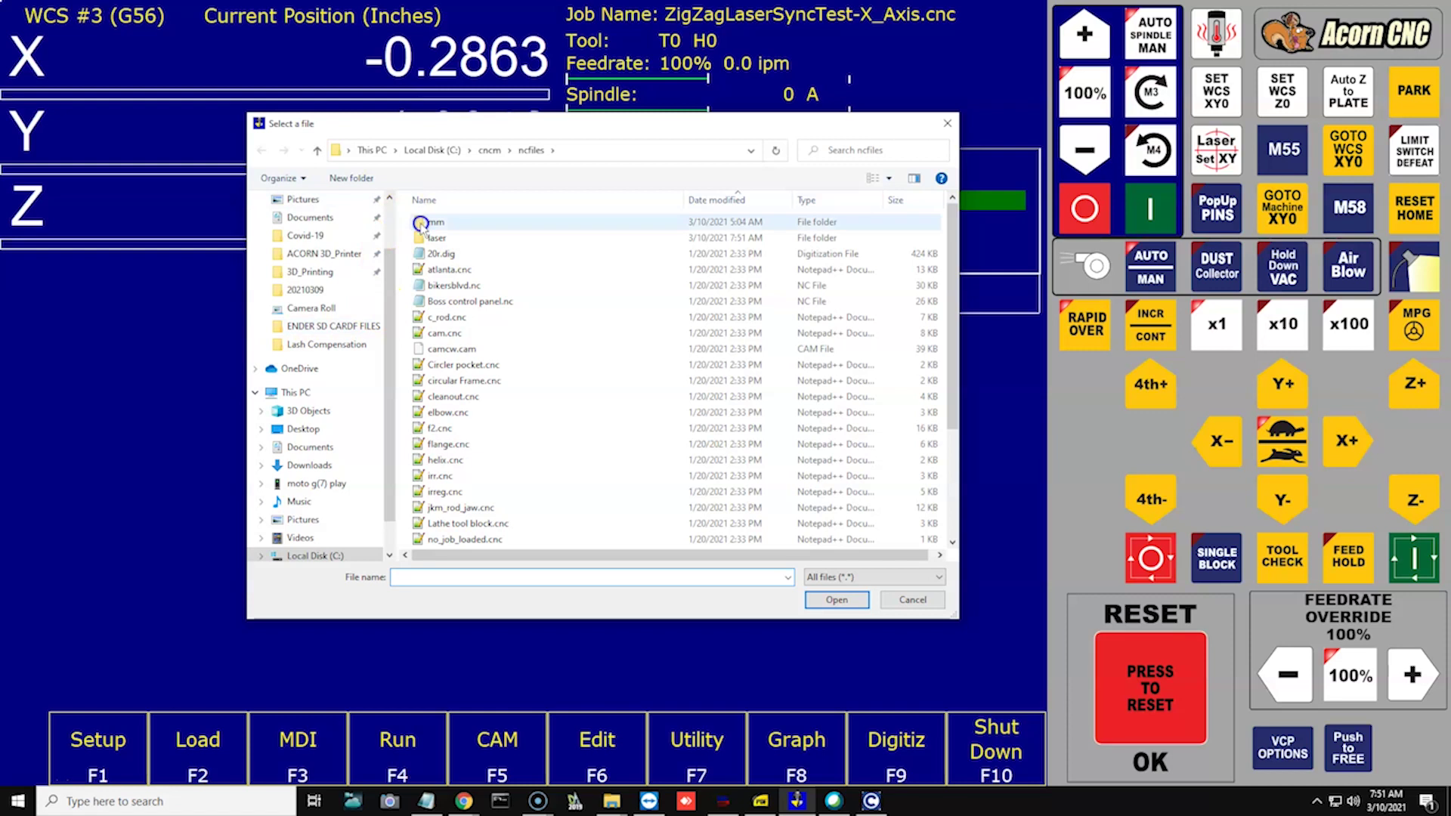
{"action": "double_click", "coordinate": [420, 237]}
{"action": "left_click", "coordinate": [414, 220]}
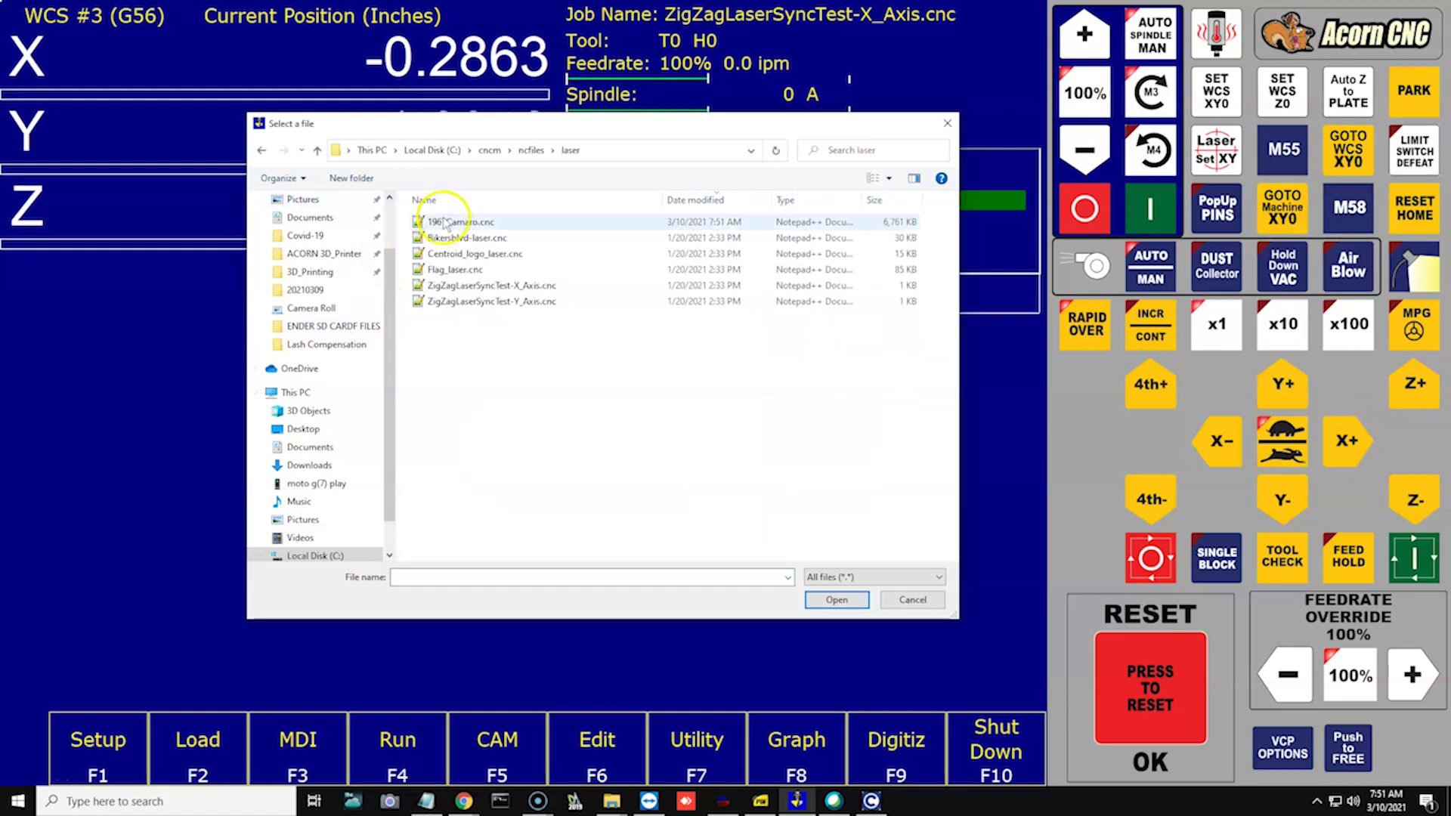
{"action": "left_click", "coordinate": [846, 601]}
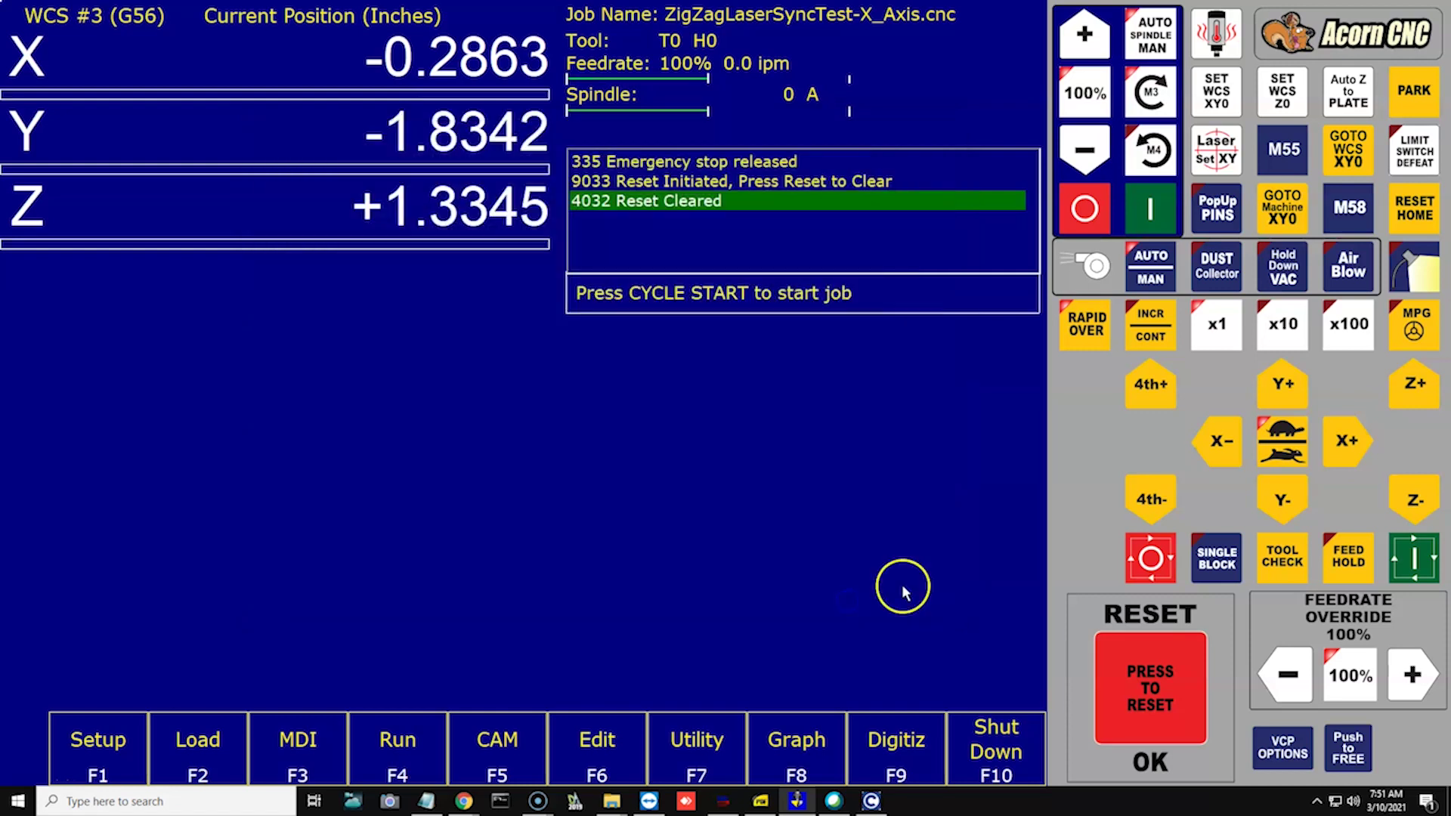
- Graph the 1967Camaro toolpath and zoom out three times to see the whole path
{"action": "left_click", "coordinate": [785, 735]}
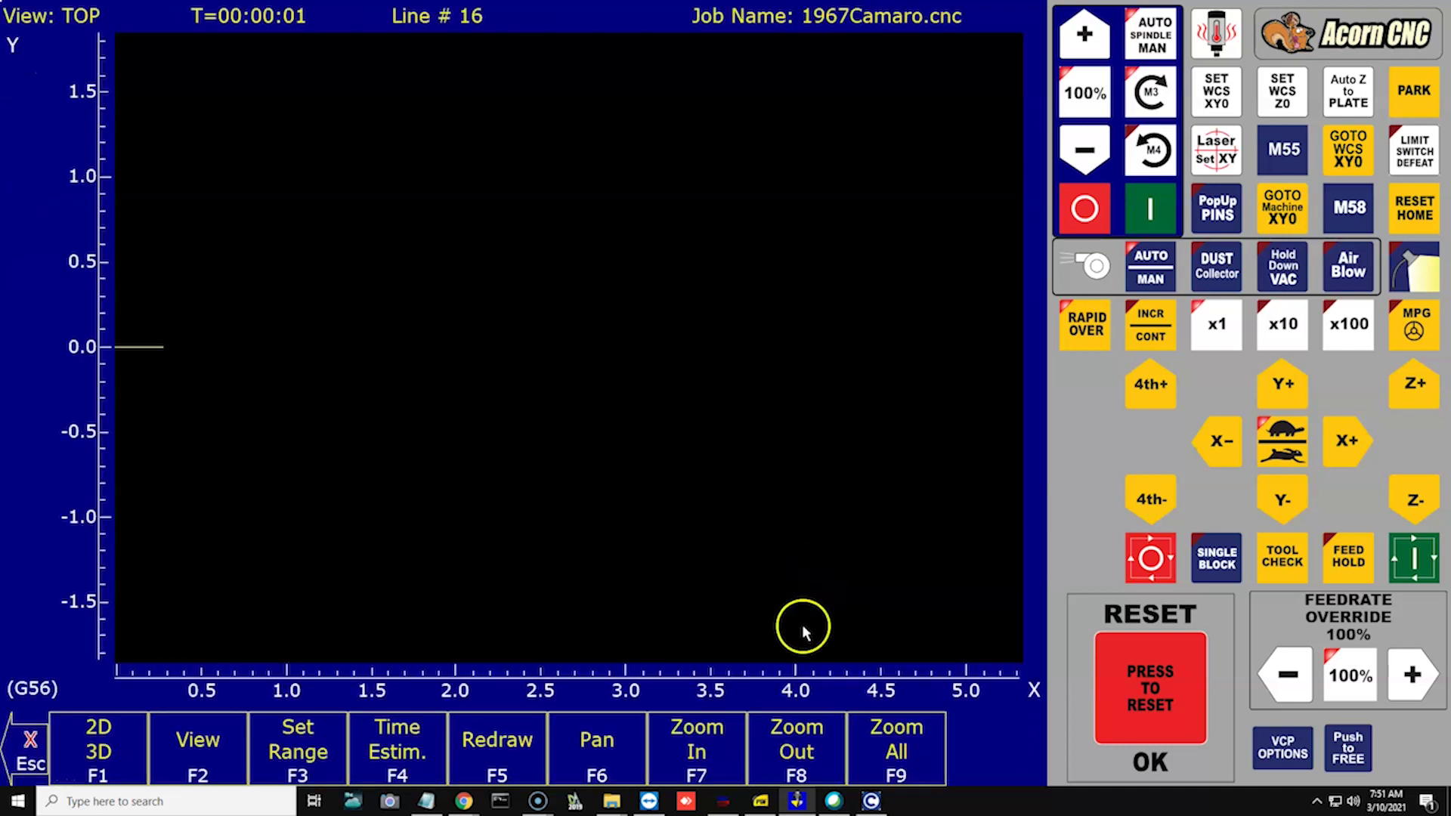
{"action": "left_click", "coordinate": [789, 725]}
{"action": "left_click", "coordinate": [801, 734]}
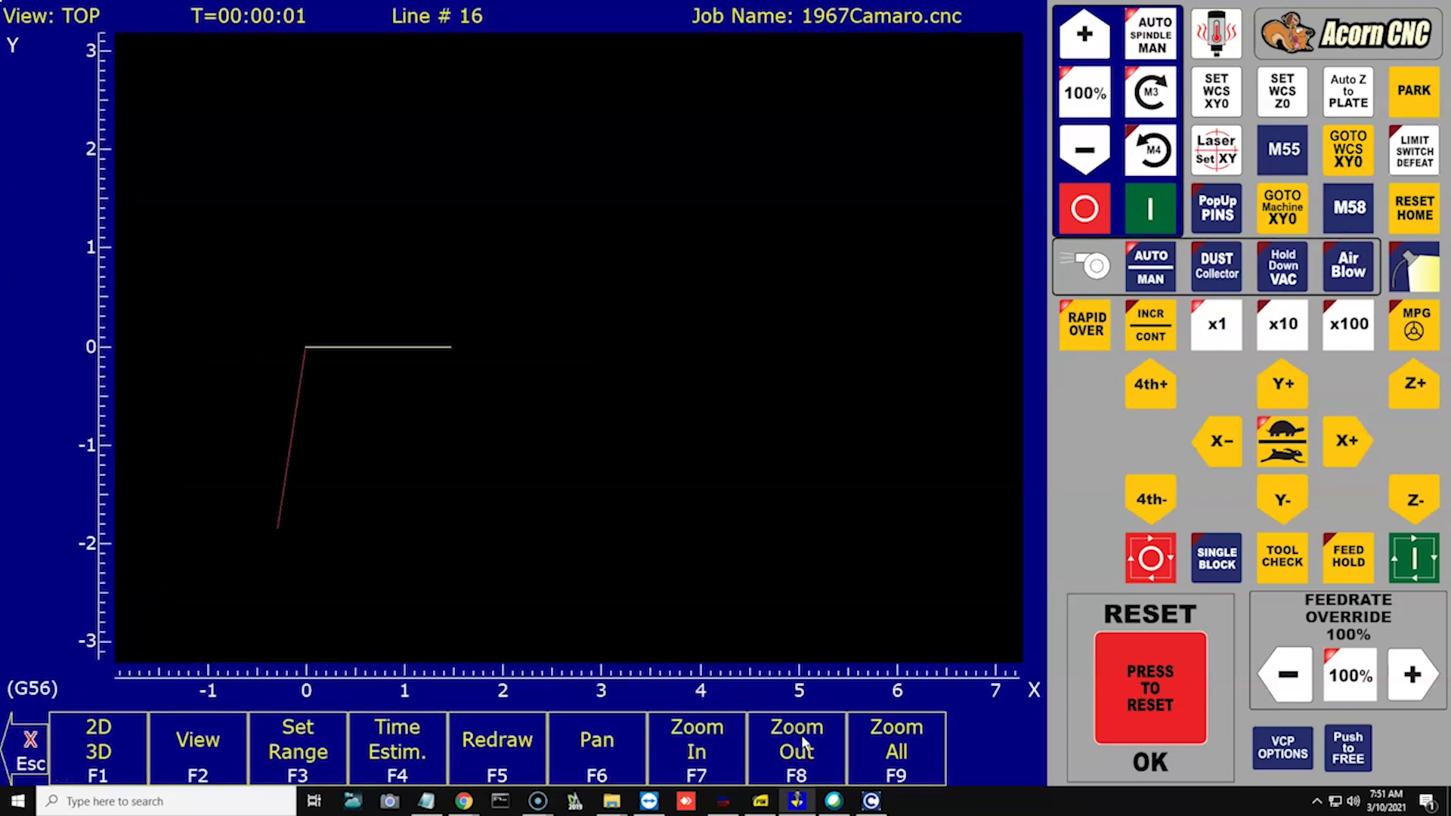
{"action": "left_click", "coordinate": [801, 734]}
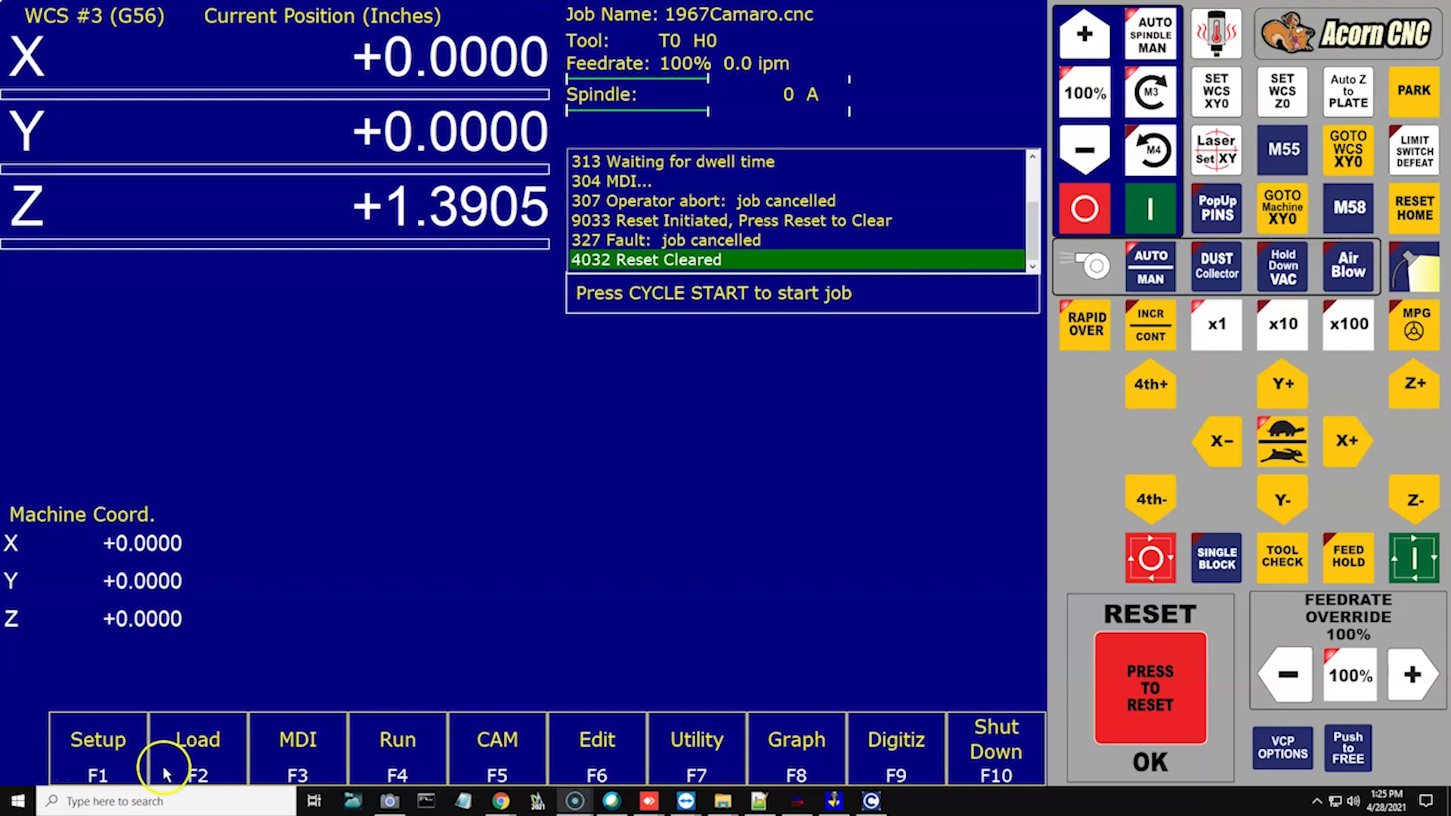
- Through MDI, run m37 and then m3s50 to turn the laser on at 50
{"action": "left_click", "coordinate": [338, 753]}
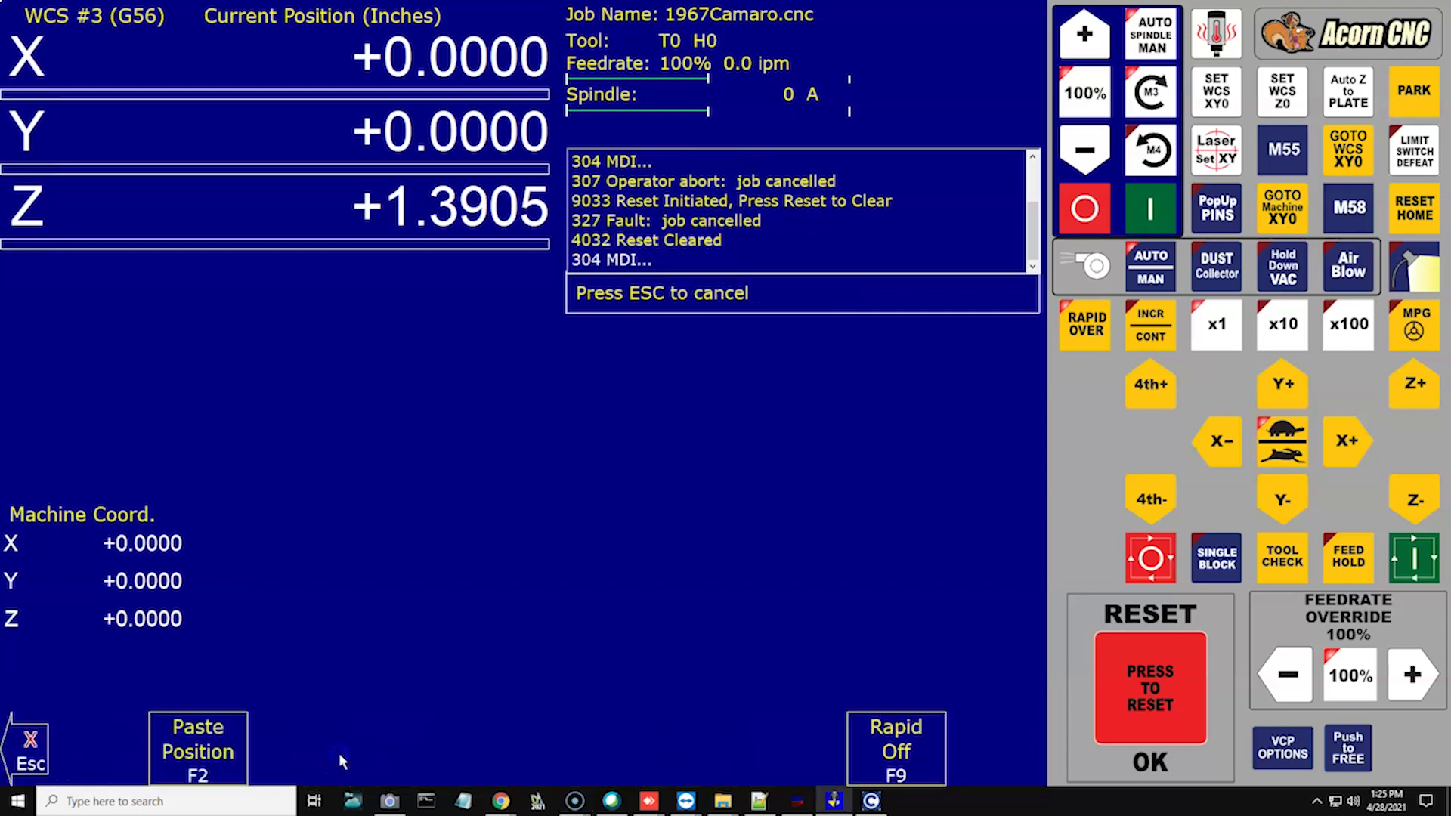
{"action": "type", "text": "m37"}
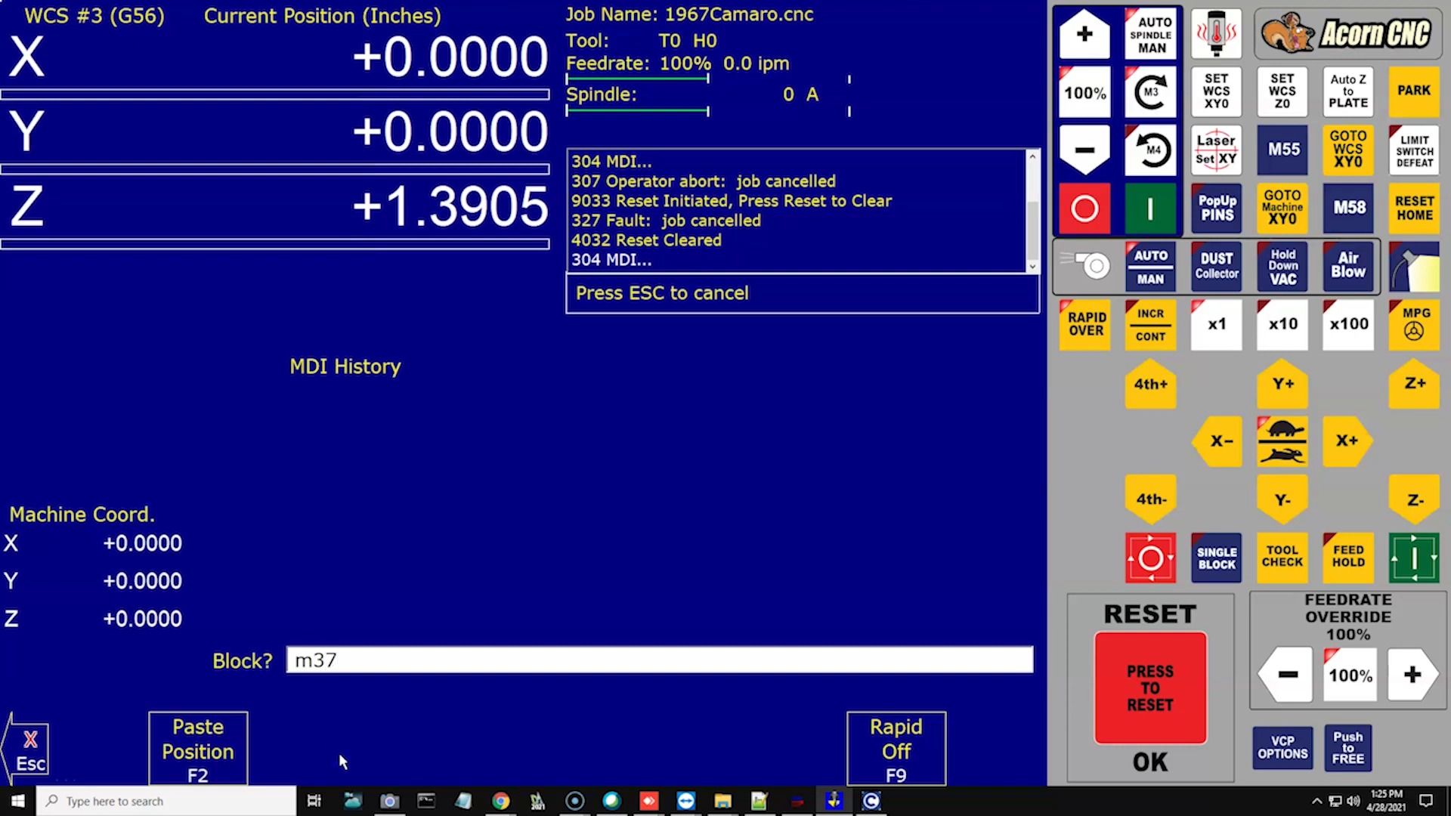
{"action": "key", "text": "Return"}
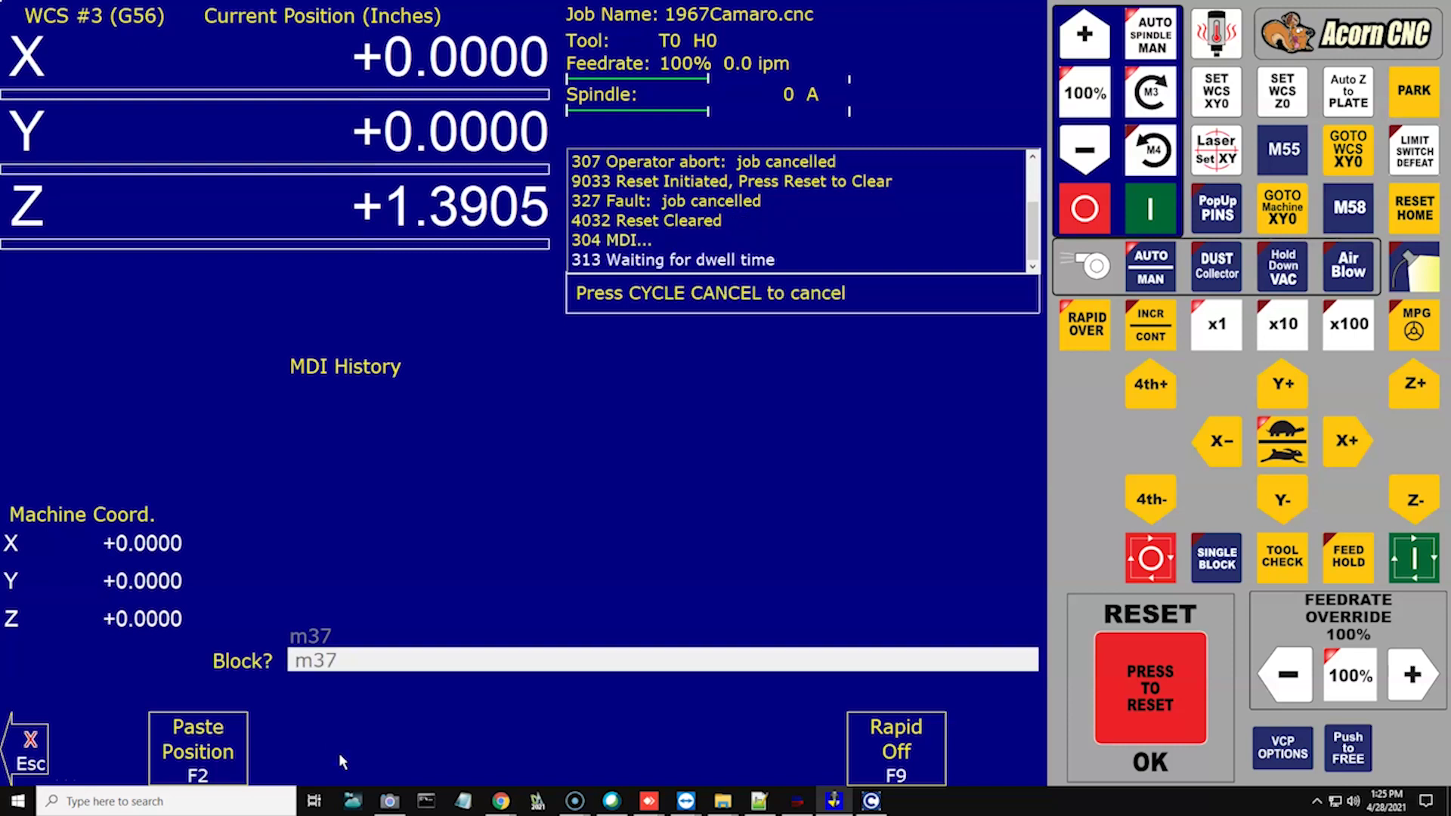
{"action": "type", "text": "m3"}
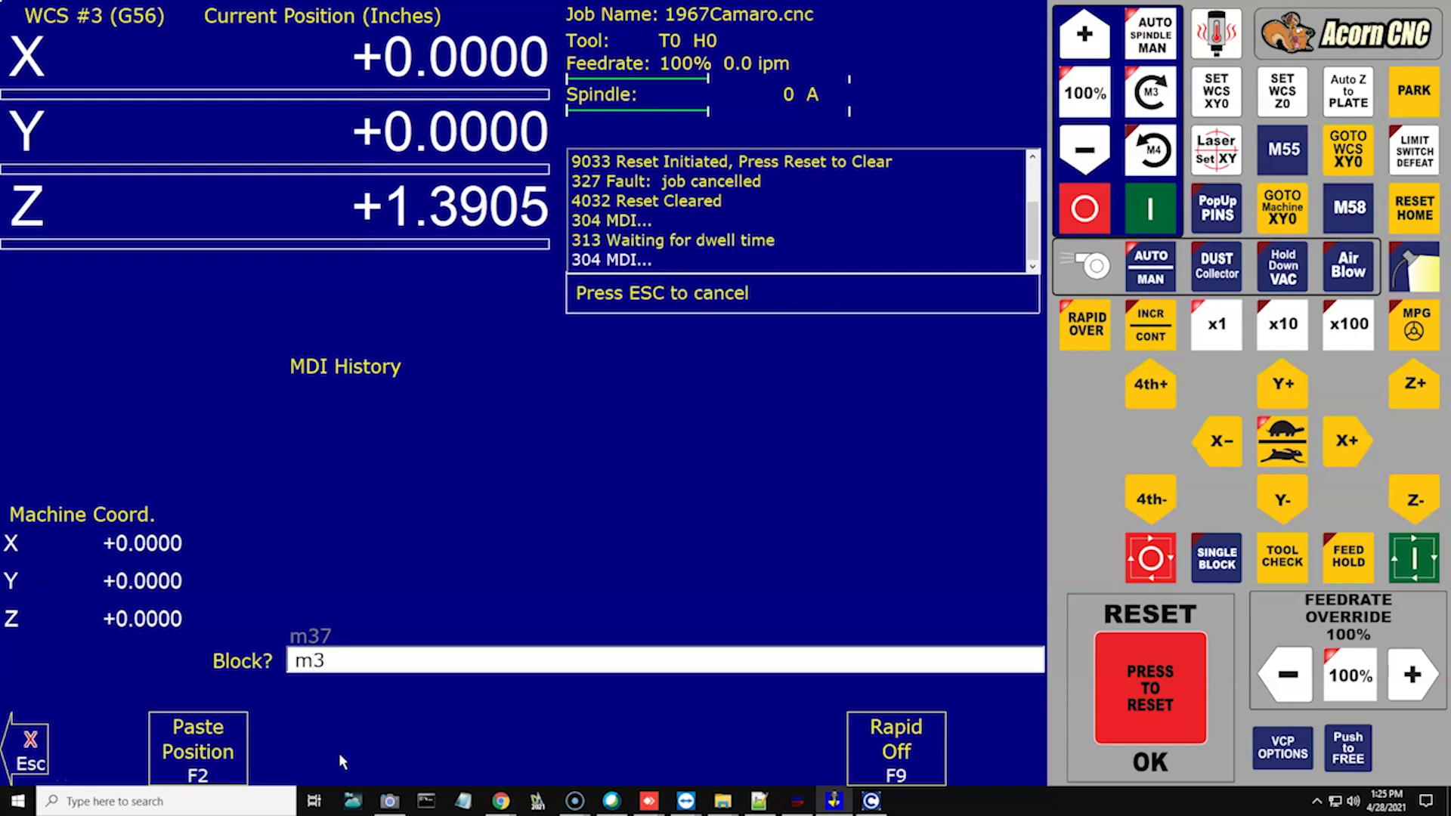
{"action": "type", "text": "s"}
{"action": "type", "text": "50"}
{"action": "key", "text": "Return"}
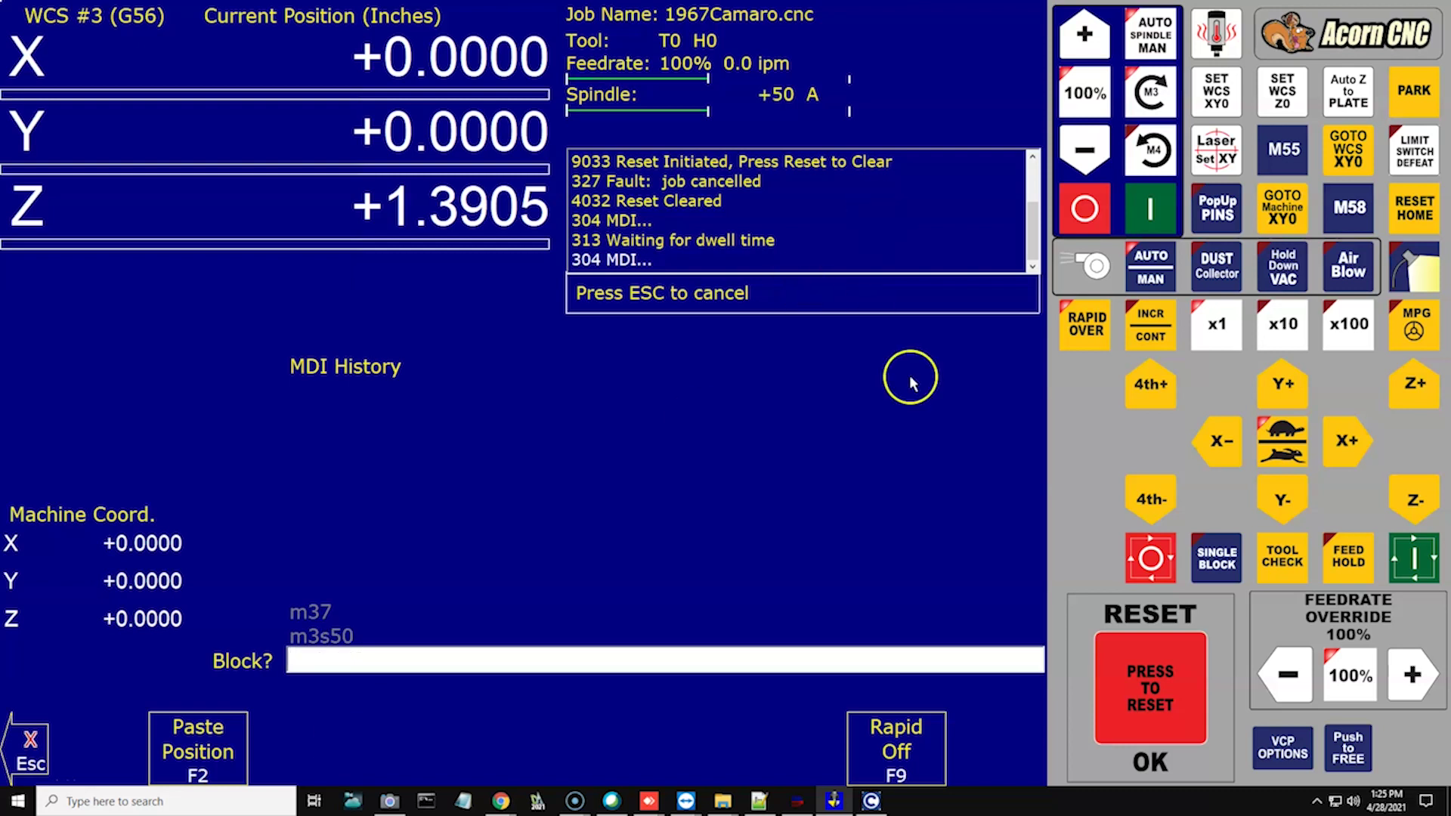
- Jog the laser head slightly in X+ and Y, then leave MDI
{"action": "left_click", "coordinate": [1353, 444]}
{"action": "left_click", "coordinate": [1286, 505]}
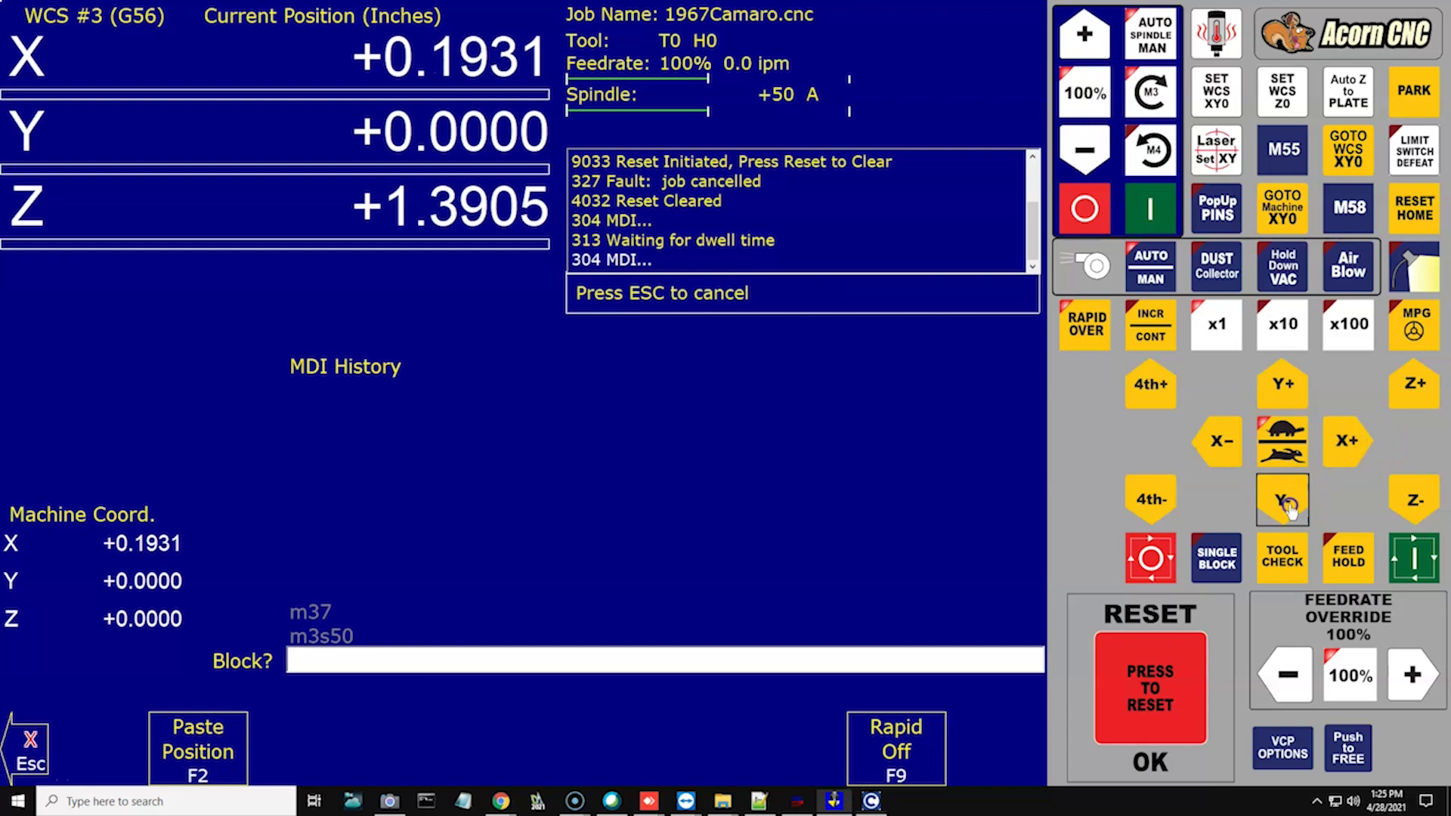
{"action": "left_click", "coordinate": [30, 755]}
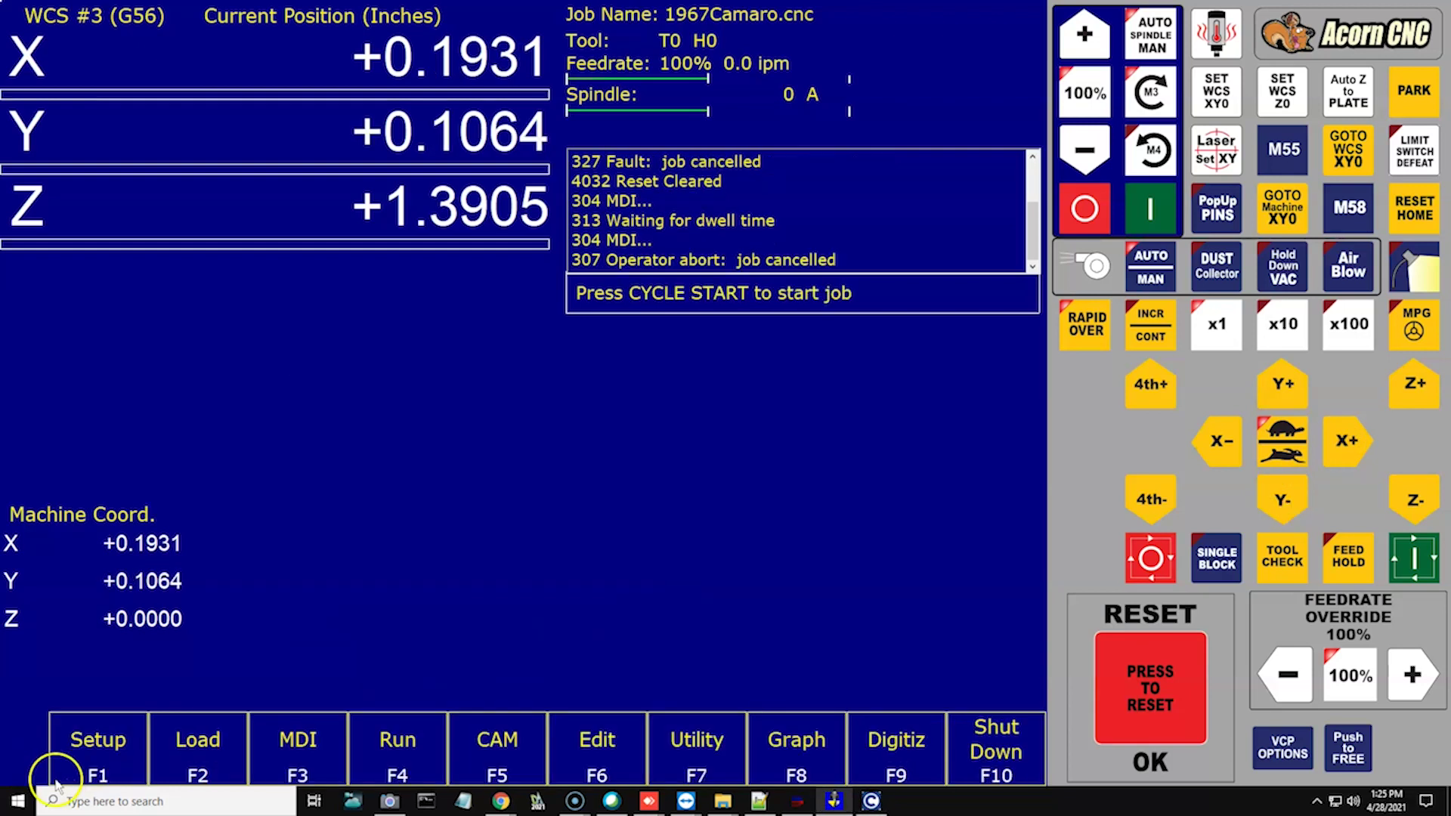
- Set X and Y part zero at the current position so both read +0.0000
{"action": "left_click", "coordinate": [94, 748]}
{"action": "left_click", "coordinate": [119, 755]}
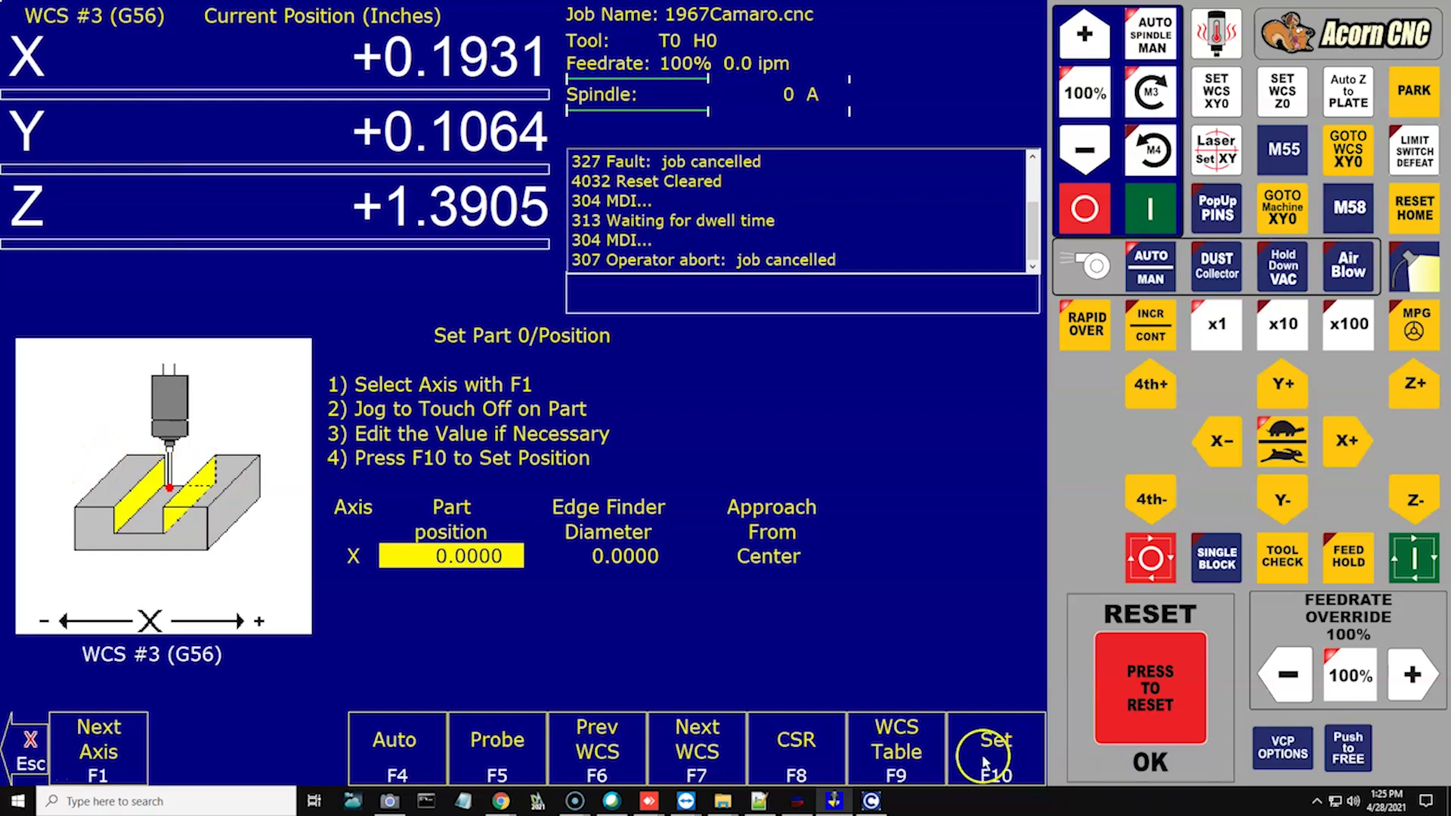
{"action": "left_click", "coordinate": [1001, 756]}
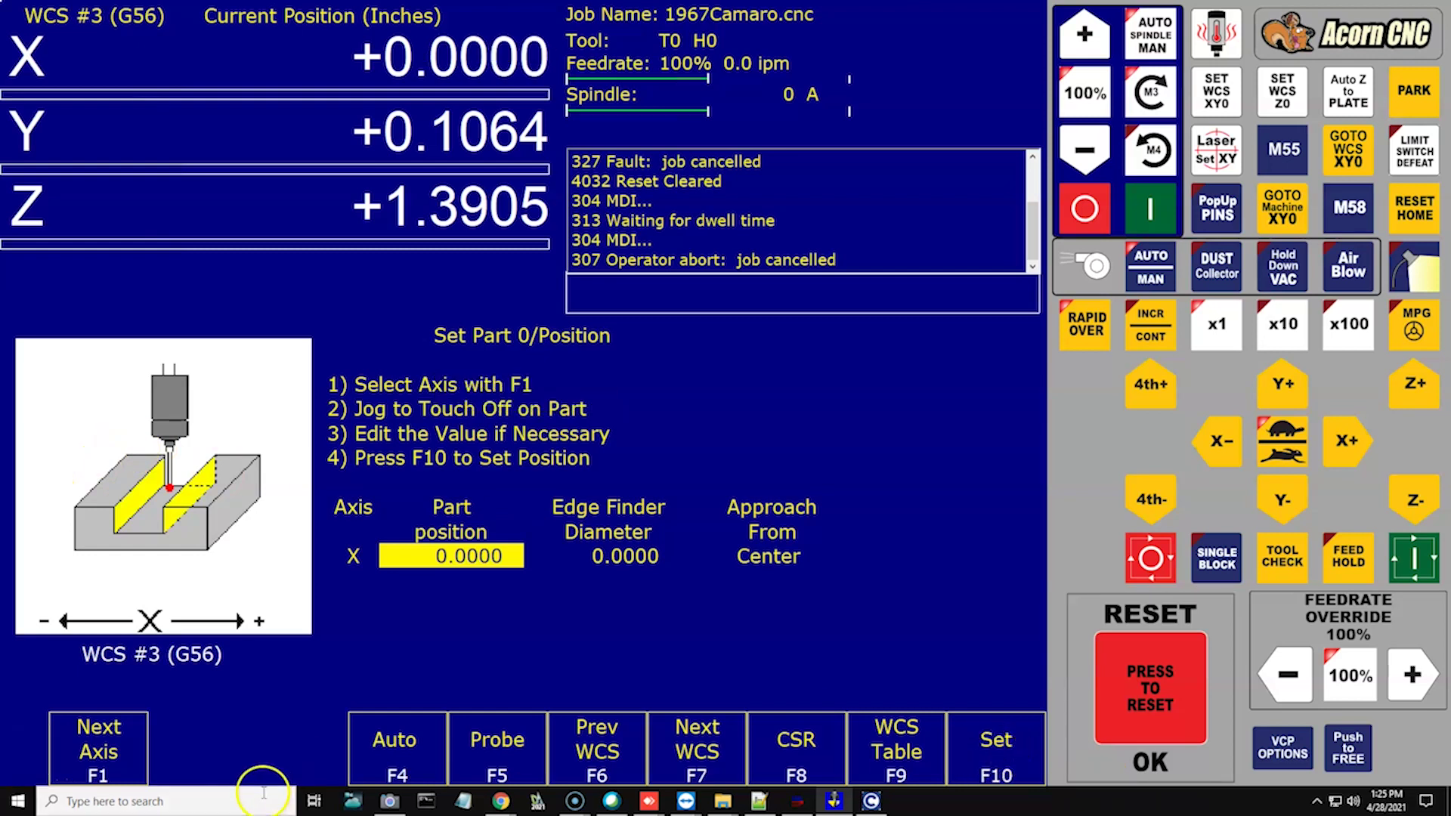
{"action": "key", "text": "Escape"}
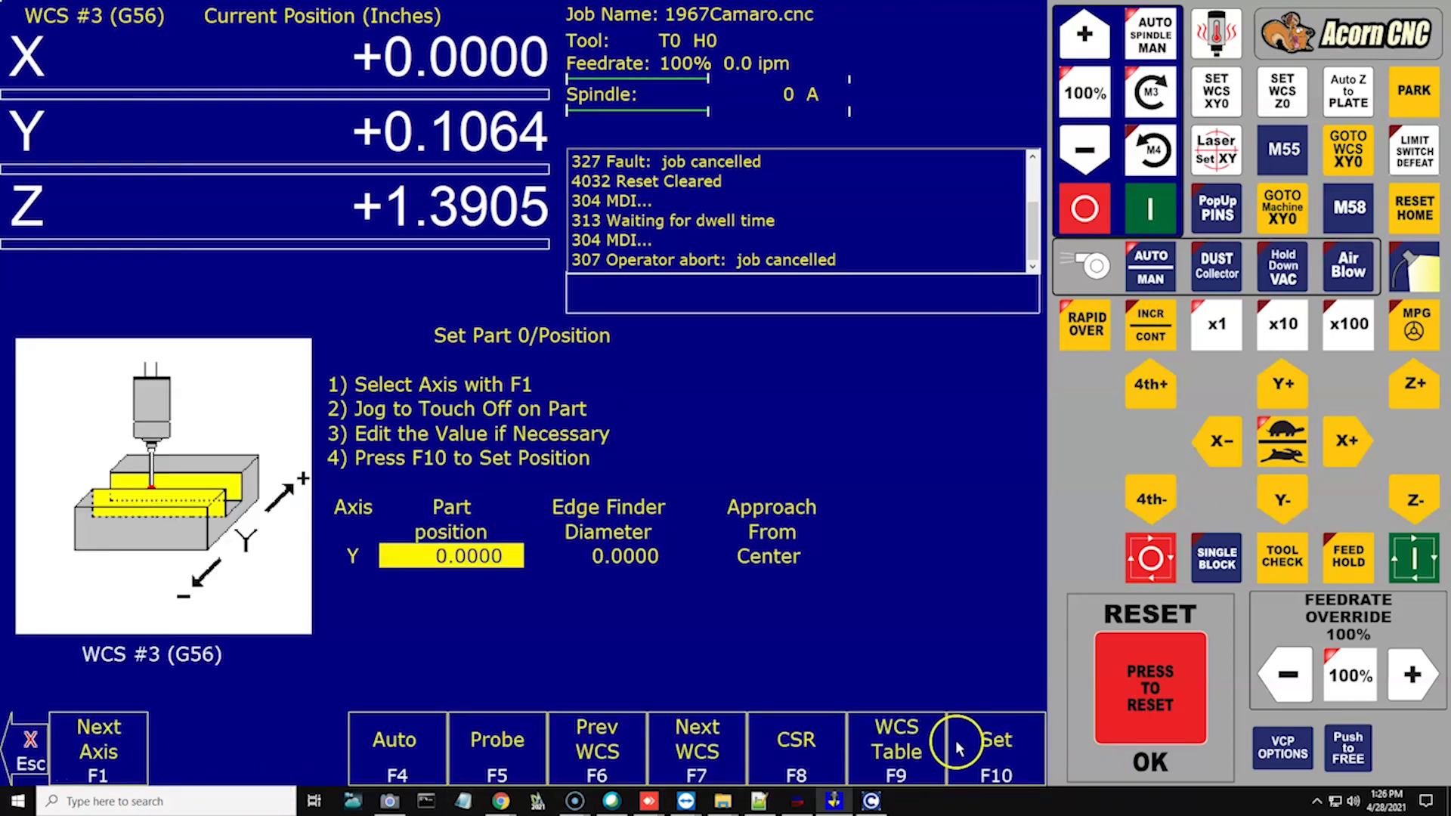
{"action": "left_click", "coordinate": [986, 744]}
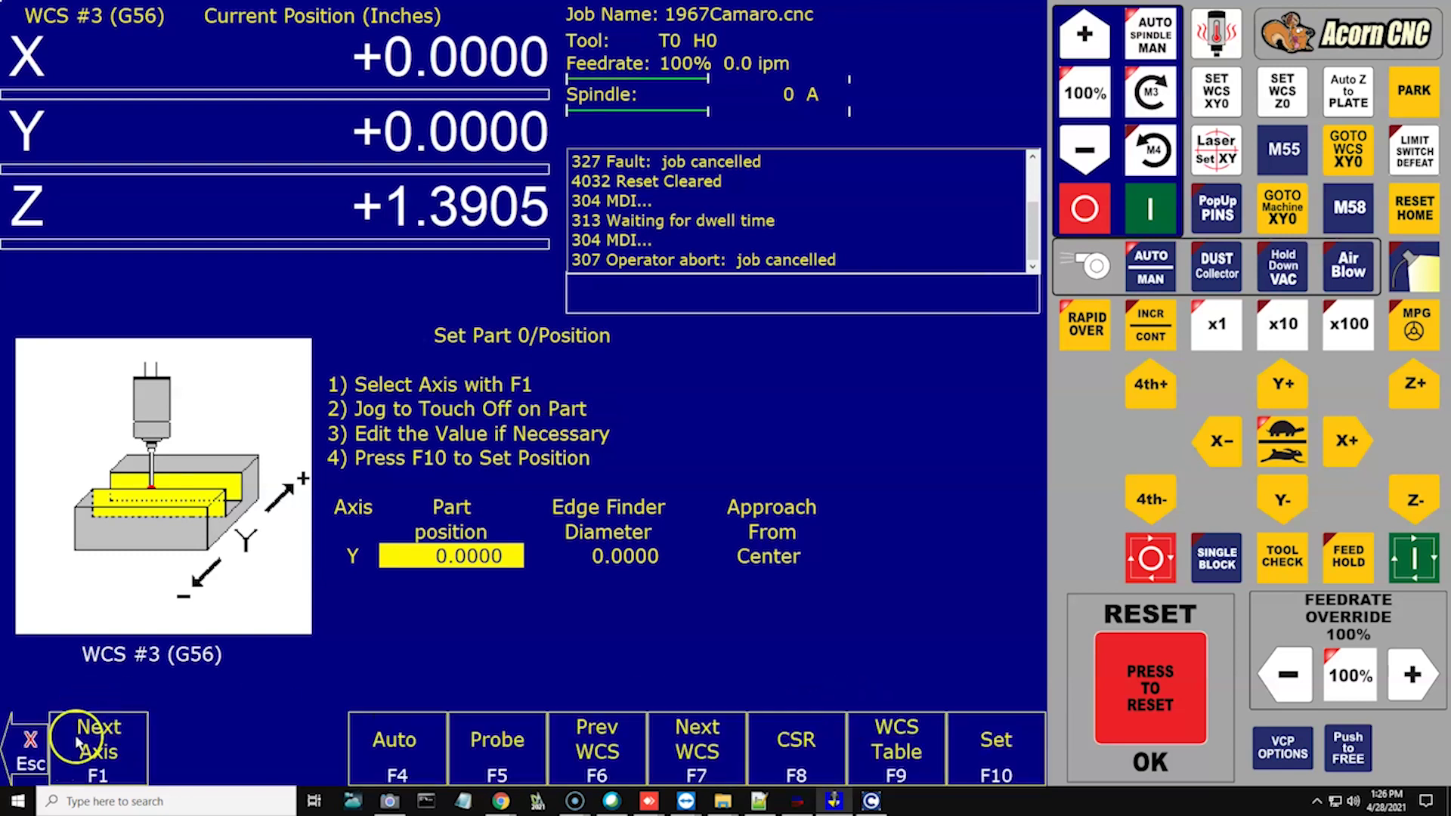
{"action": "left_click", "coordinate": [19, 756]}
{"action": "left_click", "coordinate": [21, 754]}
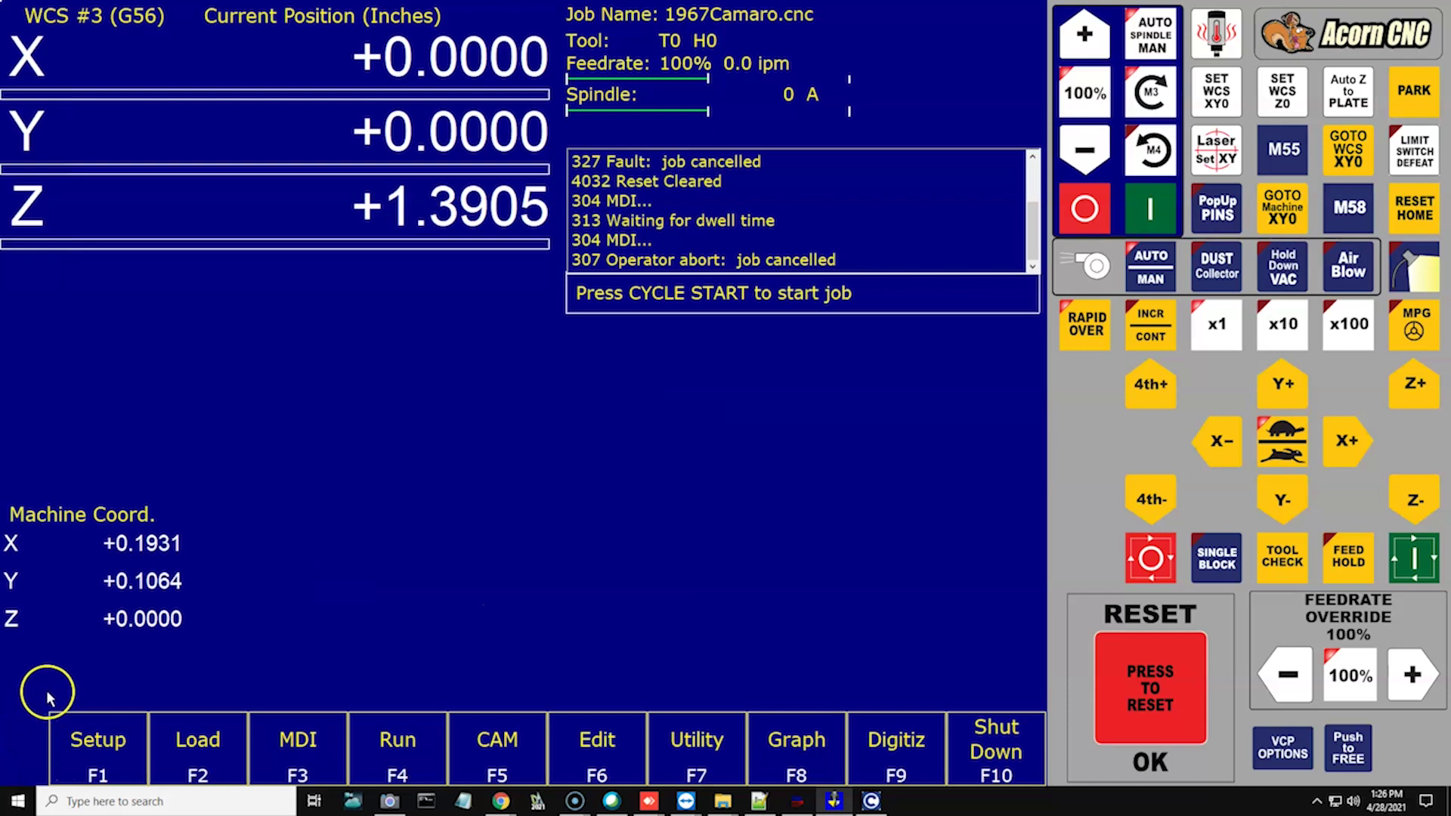